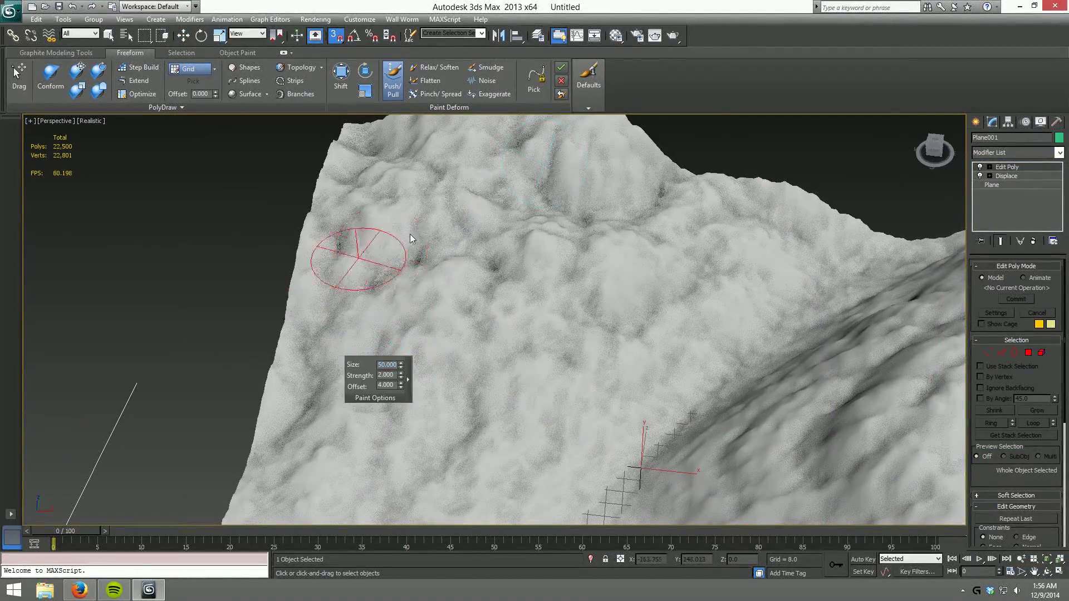
Orbit the view around the sculpted terrain plane
middle_click_drag(393, 367, 572, 287, "alt")
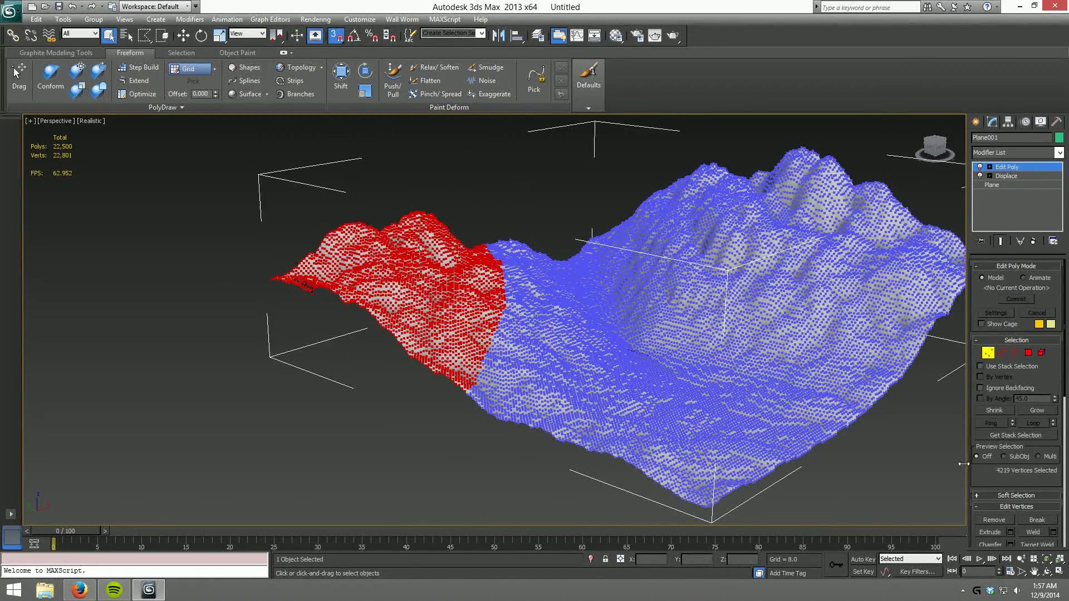
Enable soft selection and move the left-end vertices up into a steep slope
scroll(1011, 398, "up", 3)
left_click(1016, 401)
left_click(980, 246)
scroll(598, 336, "up", 3)
key("w")
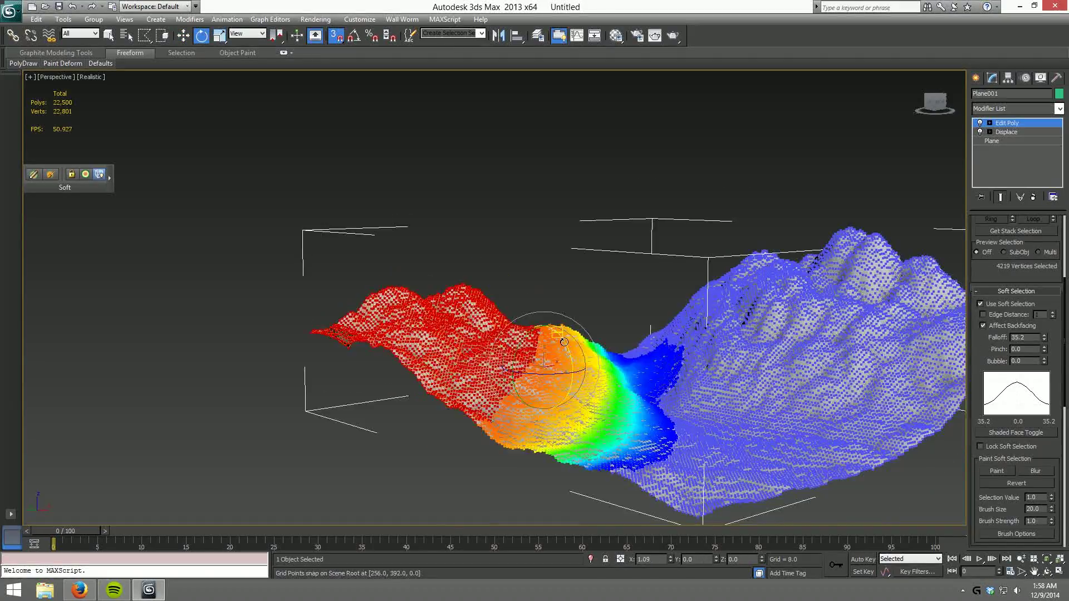
middle_click_drag(536, 233, 559, 322, "alt")
key("shift+ctrl+s")
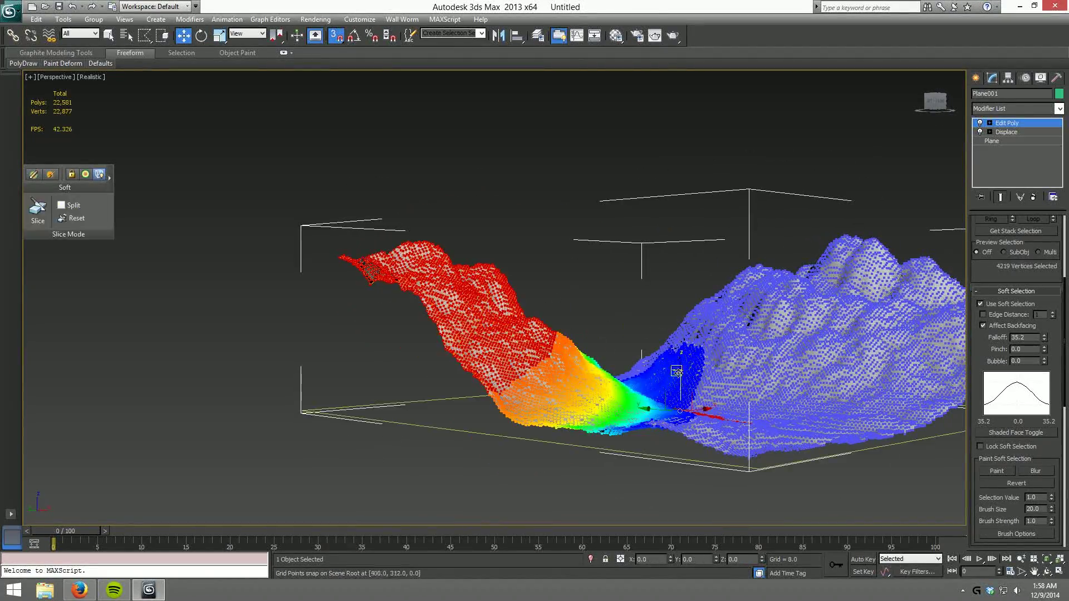
middle_click_drag(561, 302, 633, 272, "alt")
Lift the whole terrain above the grid and create a camera from the current view
left_click(341, 37)
left_click_drag(556, 317, 557, 184)
scroll(680, 275, "down", 5)
scroll(581, 237, "up", 5)
key("ctrl+c")
scroll(642, 323, "up", 5)
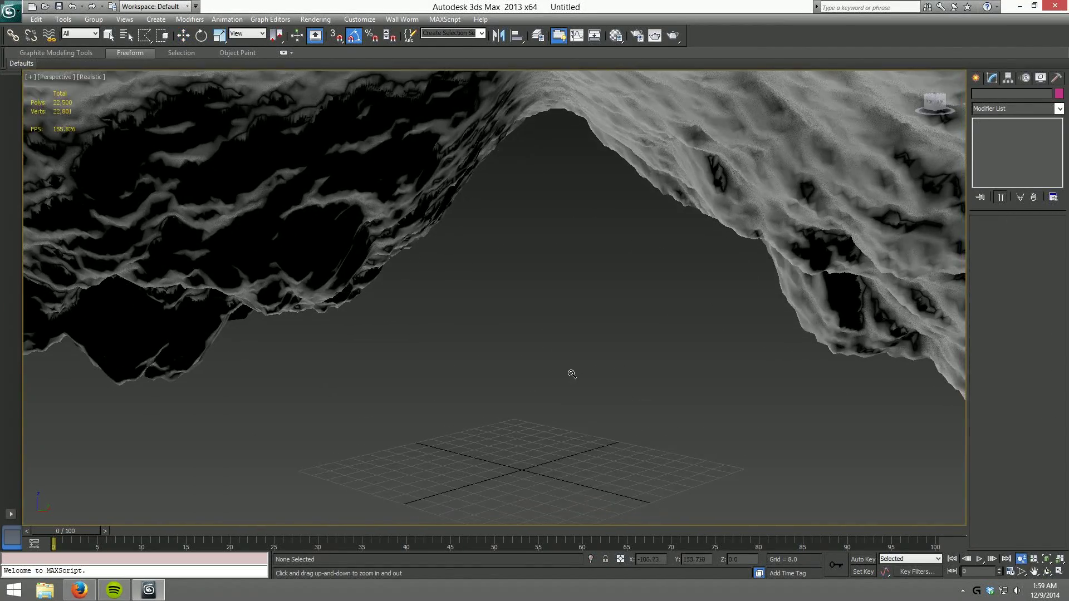
Set Camera001's lens to 35 mm and test-render the camera view
left_click(1039, 313)
left_click(1014, 300)
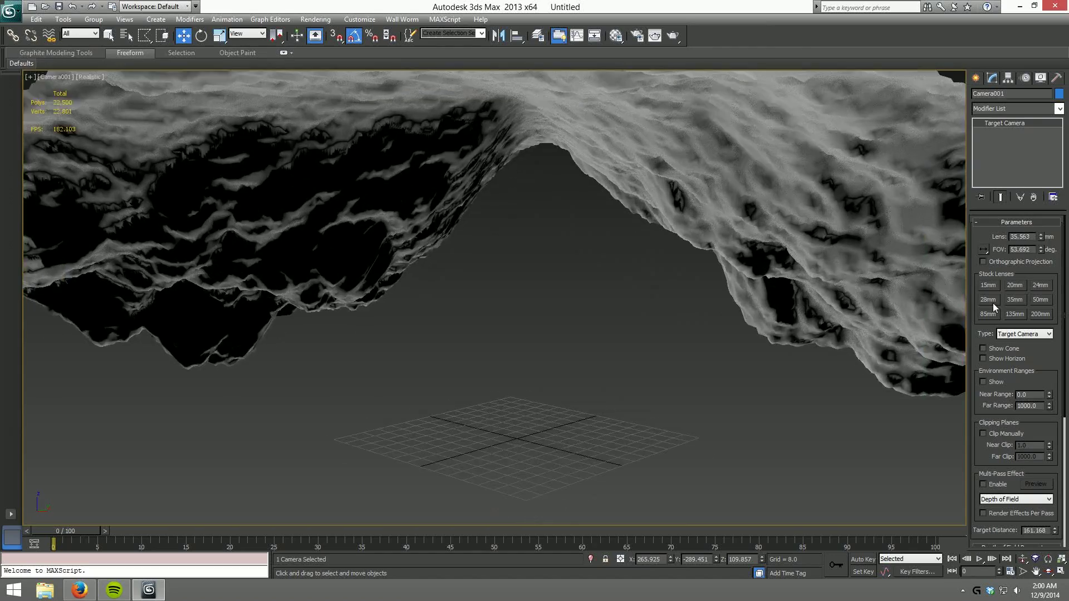
left_click(1014, 300)
left_click(655, 35)
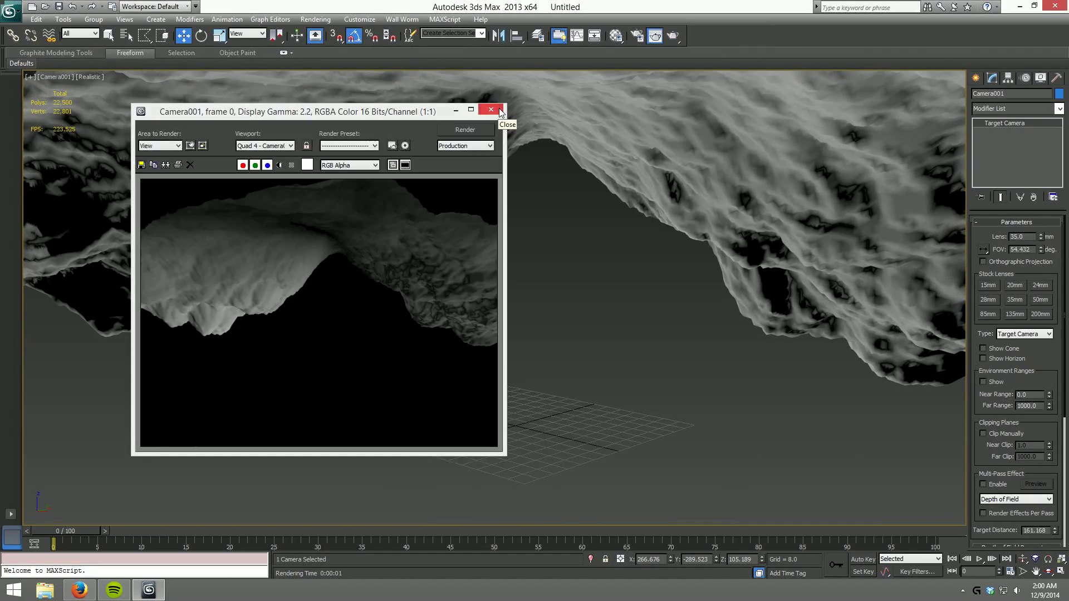
left_click(501, 113)
key("F10")
left_click(496, 365)
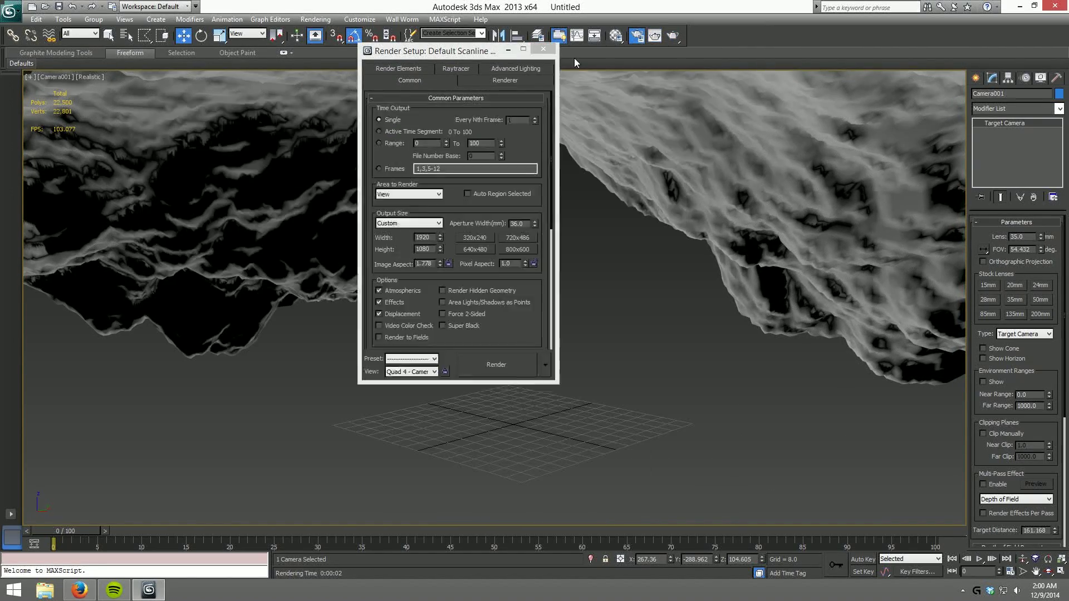
Place an mr Area Omni light under the arch and render with it
left_click(543, 49)
left_click(975, 77)
left_click(979, 96)
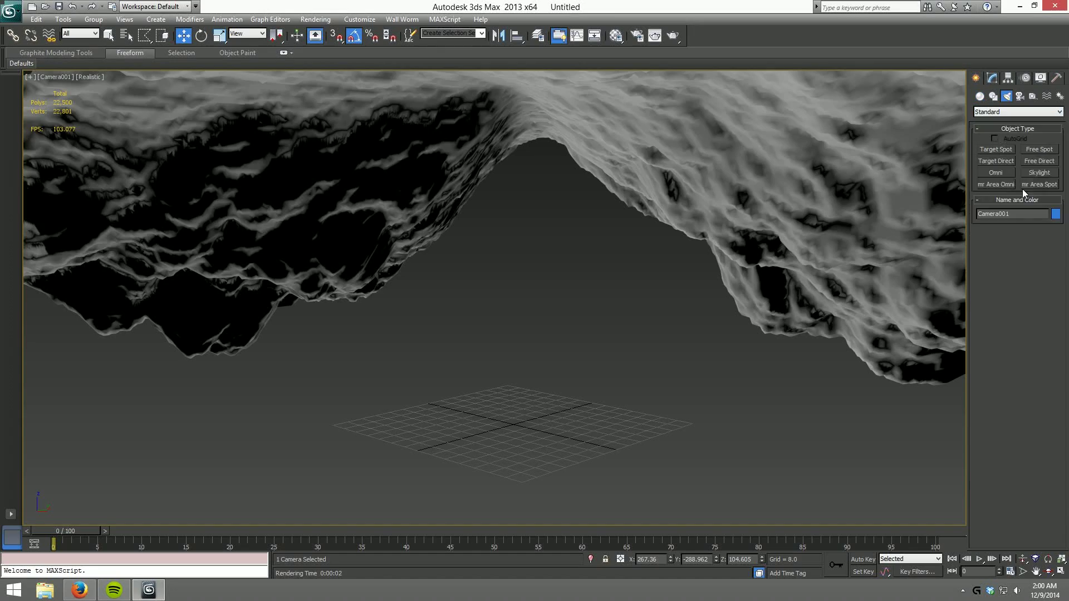
left_click(996, 184)
left_click(520, 338)
key("shift+q")
Add a MeshSmooth modifier to Plane001 and render the smoothed terrain
left_click(716, 299)
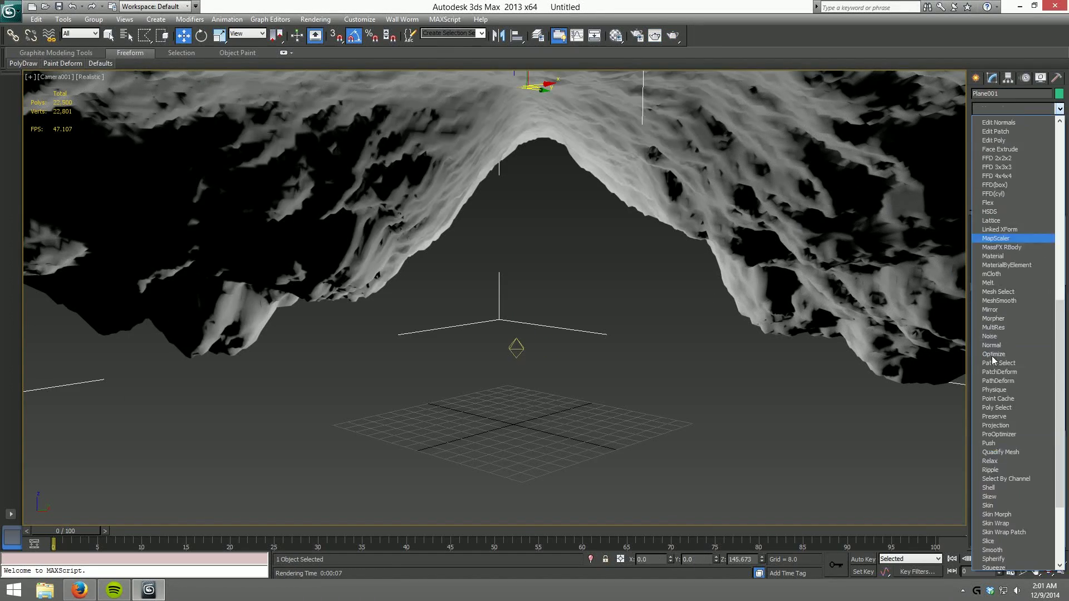
key("shift+q")
left_click(690, 71)
key("shift+q")
left_click(731, 113)
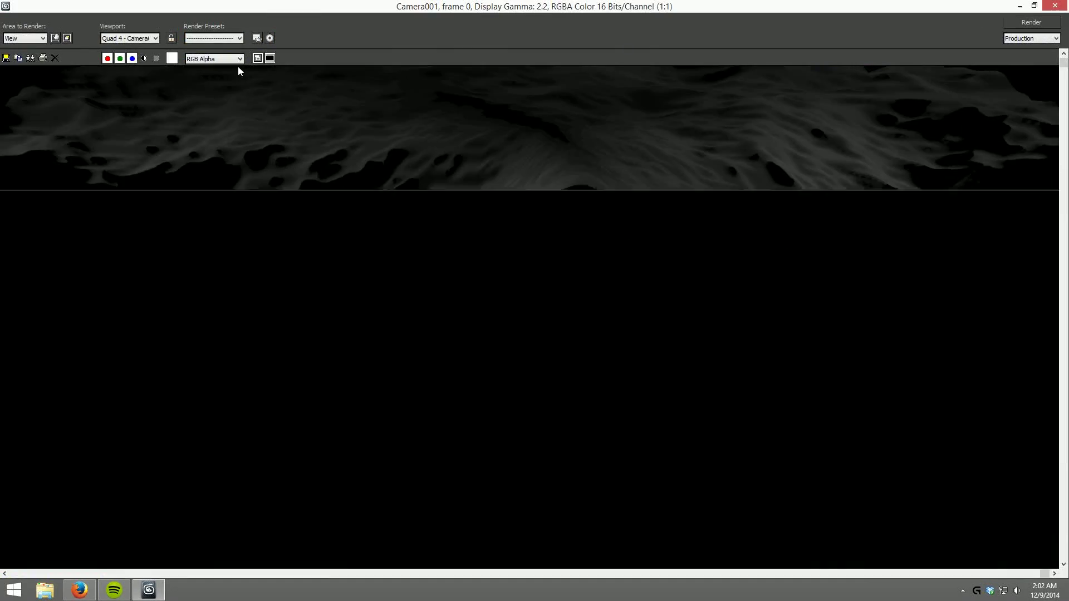
left_click(1056, 7)
left_click(835, 327)
Select the arch's left-leg vertices and rotate them downward in Screen coordinates
key("p")
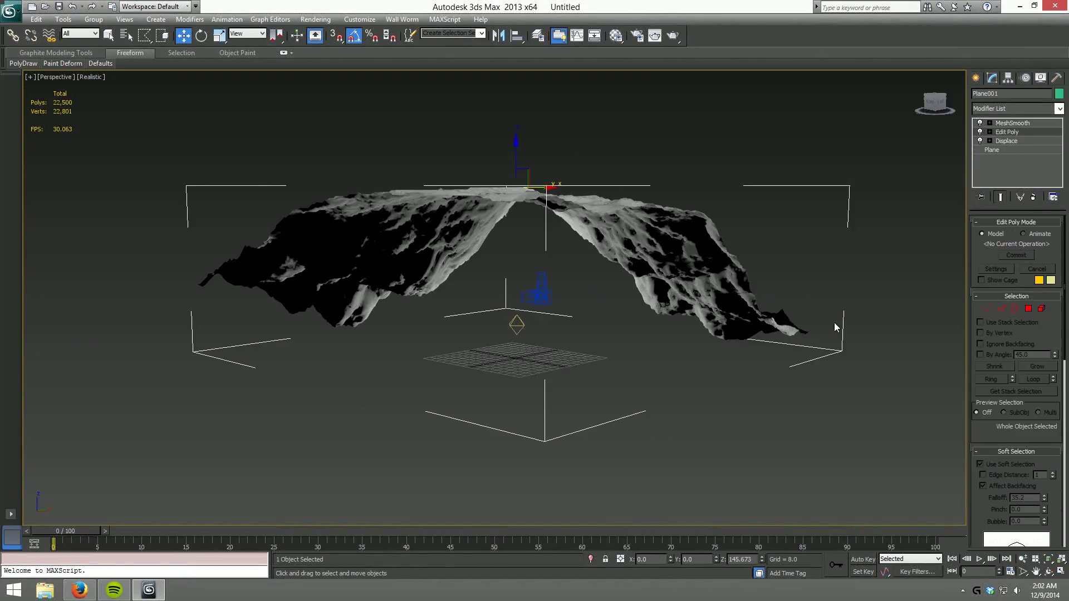
key("1")
left_click_drag(378, 359, 167, 233)
middle_click_drag(501, 334, 362, 89, "alt")
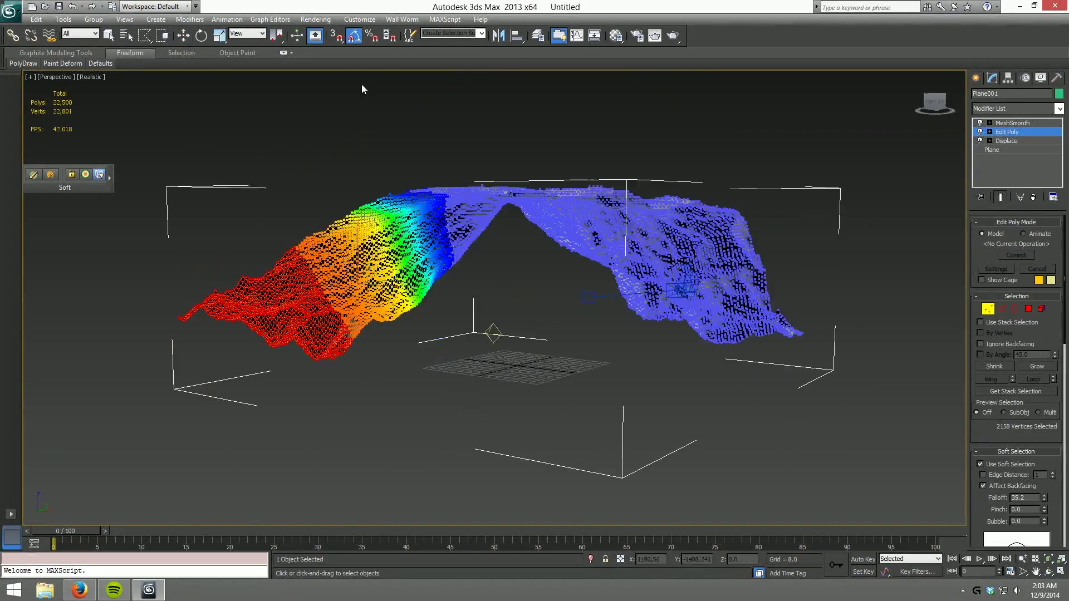
key("e")
left_click(247, 33)
mouse_move(334, 278)
middle_mouse_down("alt")
mouse_move(397, 267)
mouse_move(406, 381)
middle_mouse_up("alt")
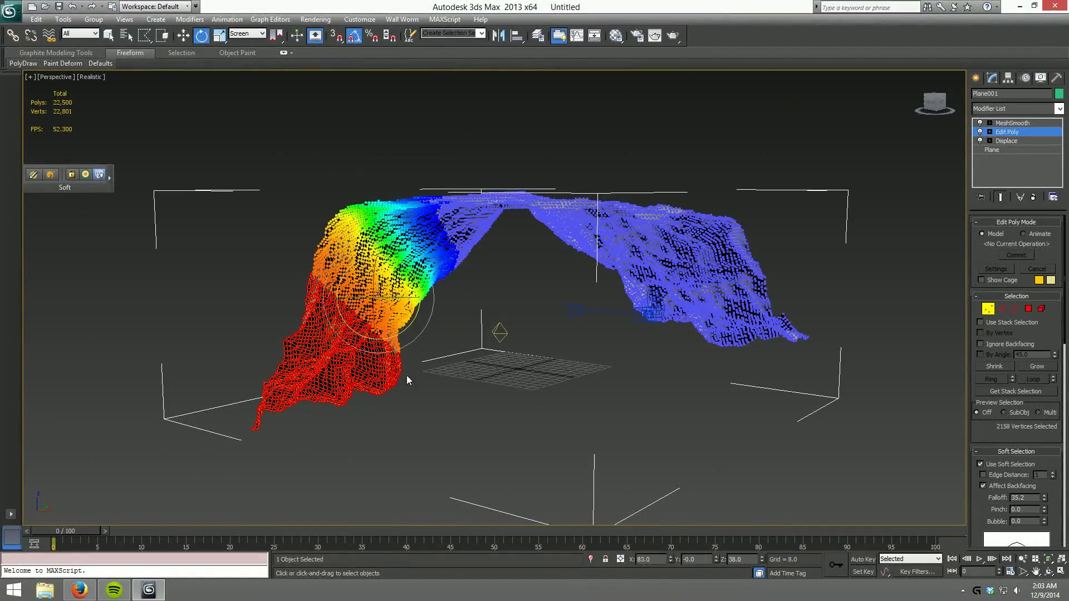
key("ctrl+d")
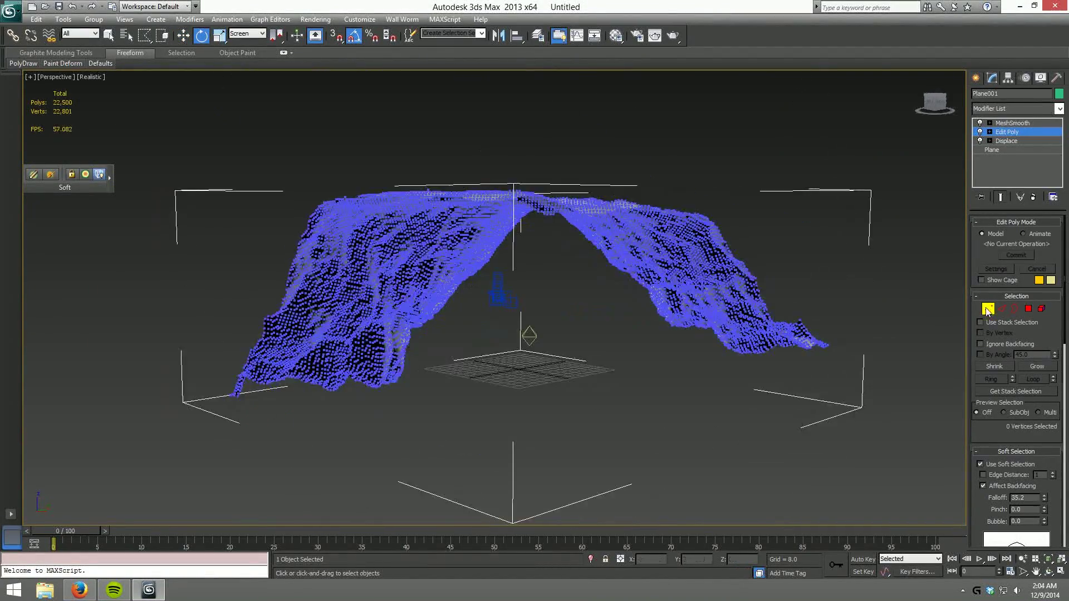
Draw a large flat ground plane beneath the arch and position it
key("c")
left_click_drag(489, 417, 835, 501)
key("p")
mouse_move(626, 329)
middle_mouse_down("alt")
mouse_move(565, 282)
mouse_move(603, 272)
mouse_move(576, 268)
mouse_move(729, 272)
middle_mouse_up("alt")
key("w")
scroll(562, 277, "up", 5)
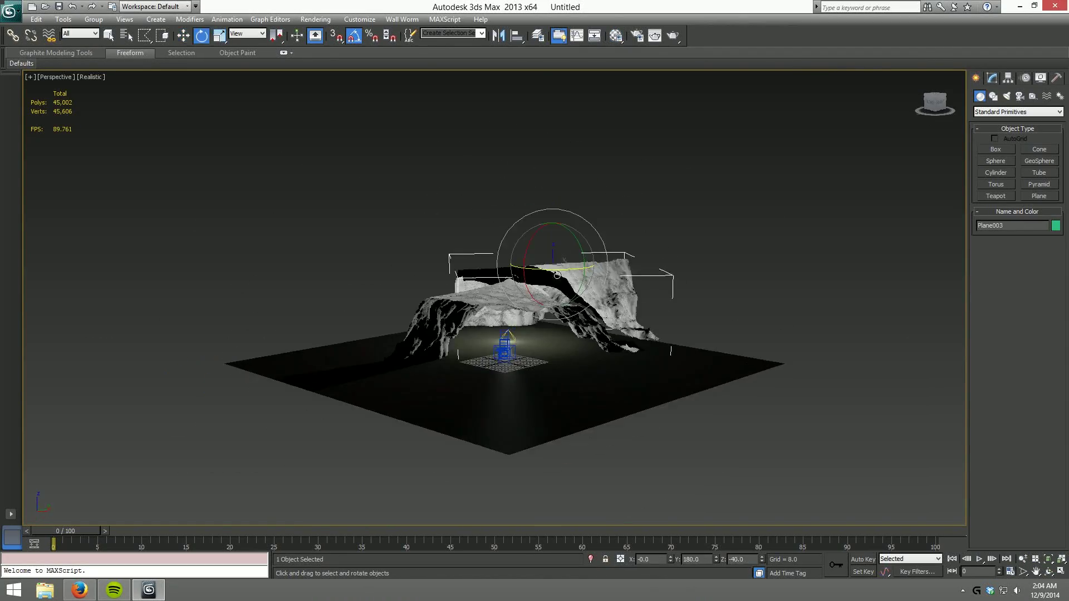
Rotate the copied rock Plane003 in the top view of a four-viewport layout
left_click(729, 271)
scroll(580, 262, "up", 5)
key("alt+w")
key("F3")
key("e")
left_click_drag(234, 166, 262, 217)
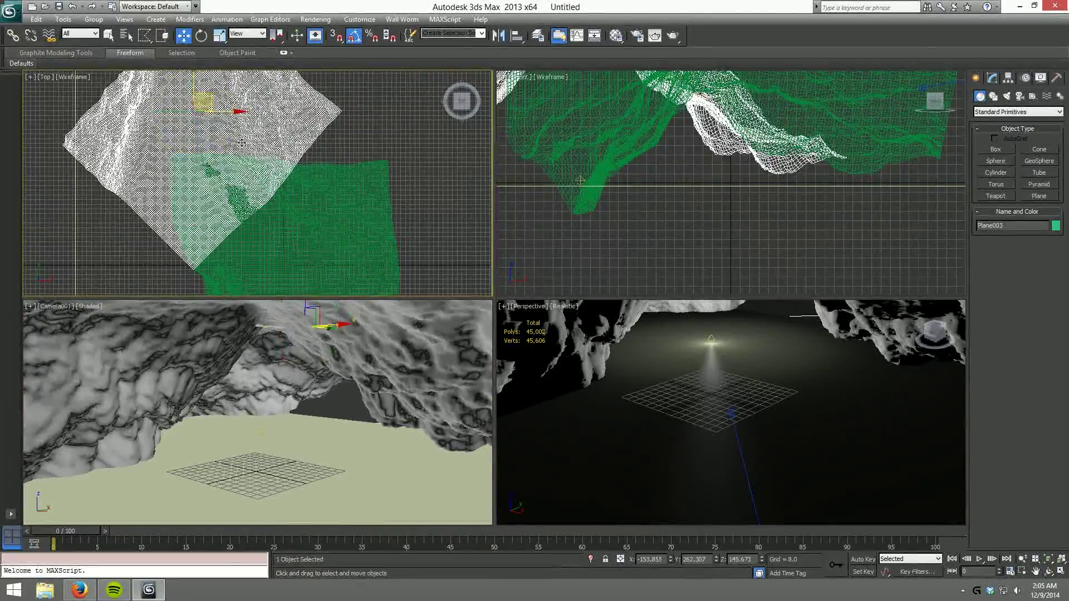
left_click(992, 78)
left_click_drag(234, 178, 190, 124)
key("w")
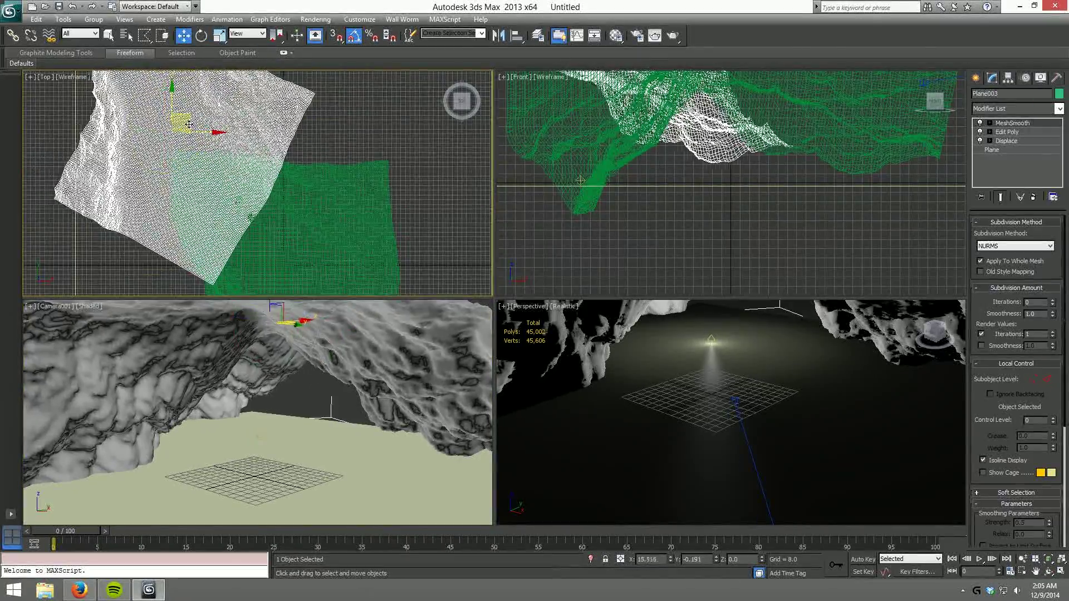
Add a fractal Noise modifier with strength 50 and about 1.7 iterations
left_click(1059, 108)
left_click(1058, 248)
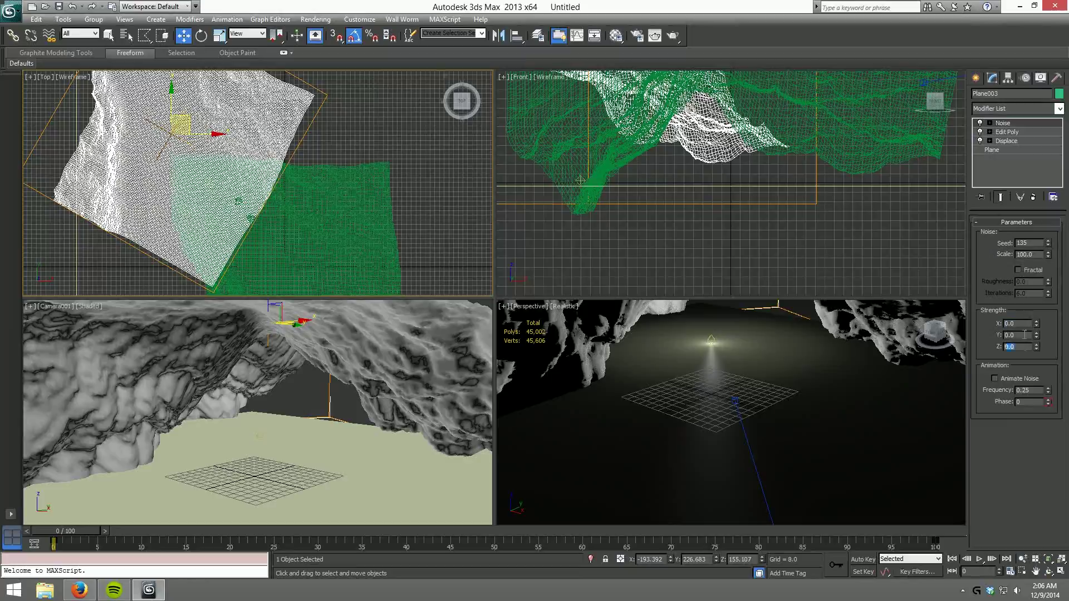
type("50")
left_click(1024, 271)
left_click_drag(1048, 295, 931, 17)
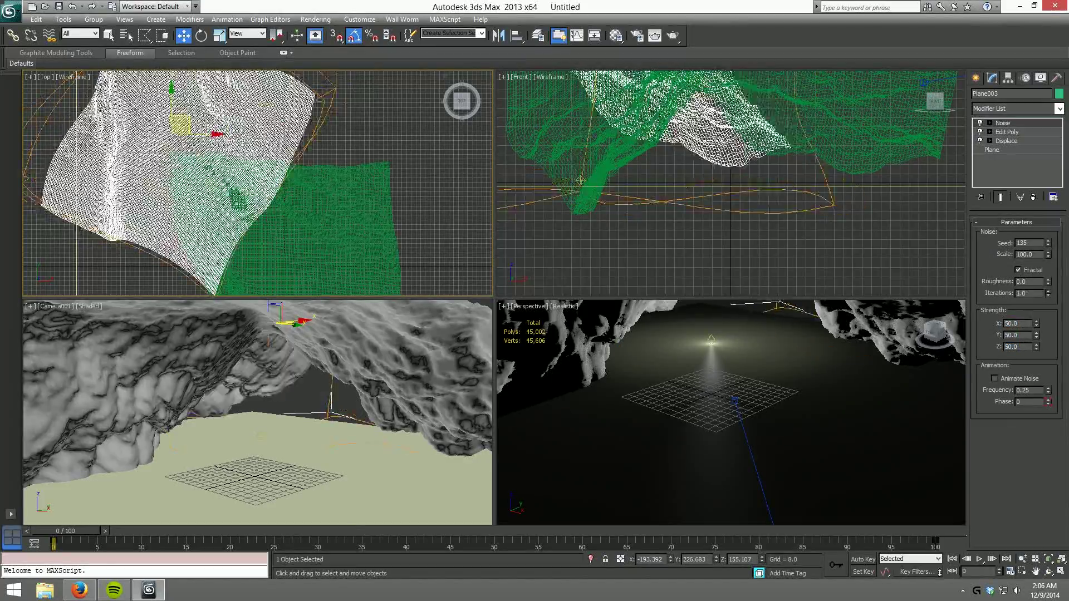
left_click_drag(935, 548, 936, 524)
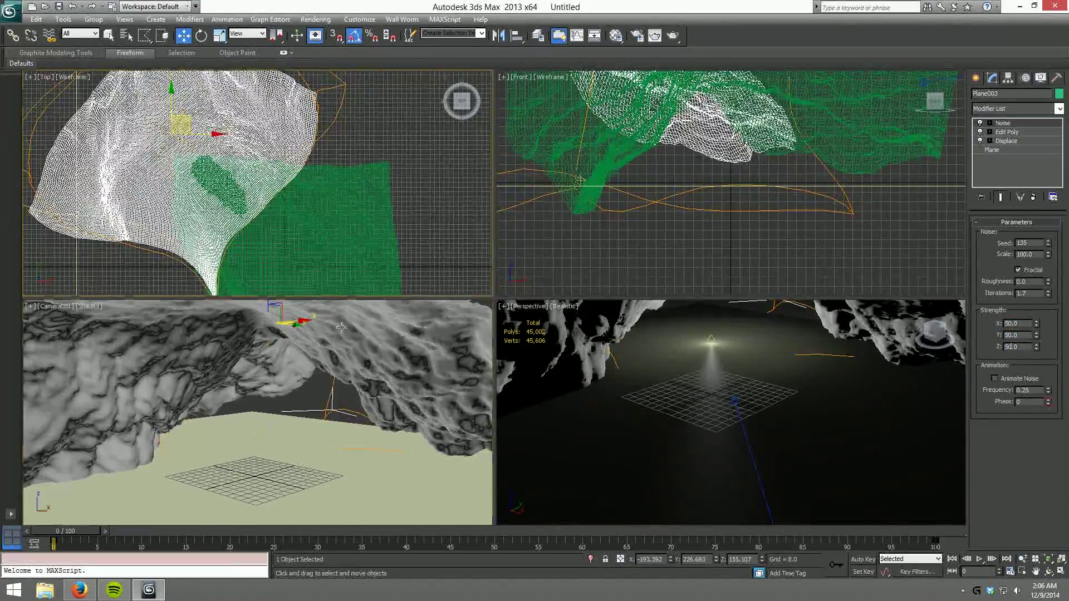
scroll(713, 300, "down", 5)
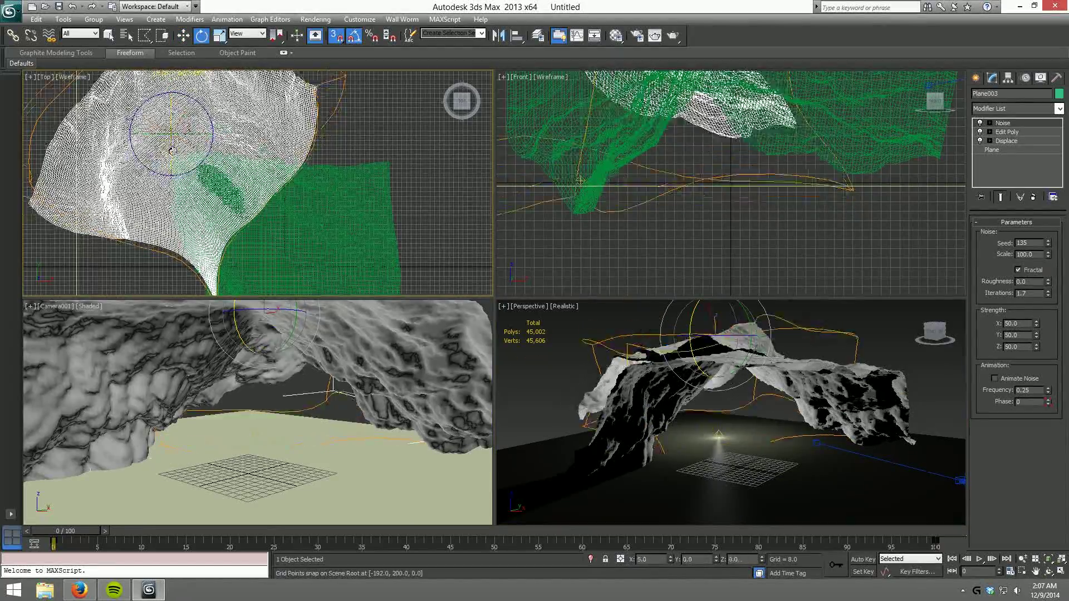
Rotate Plane003 slightly more in the top view and turn on snapping
left_click_drag(169, 149, 172, 128)
key("w")
key("s")
left_click(1014, 109)
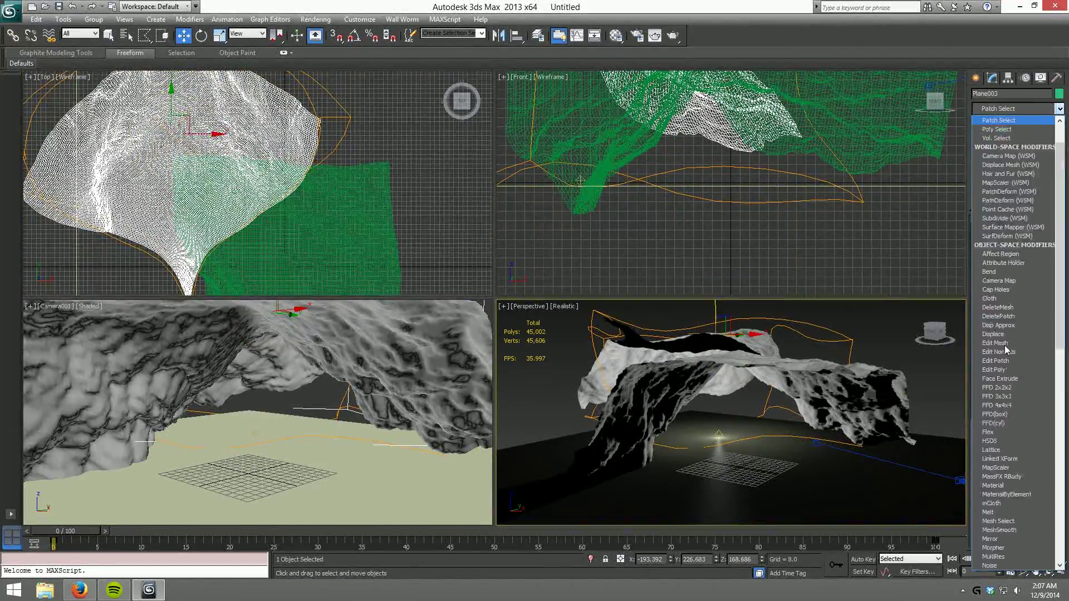
Try ProOptimizer on Plane003, add Edit Poly vertex editing, and test-render Camera001
left_click(1000, 341)
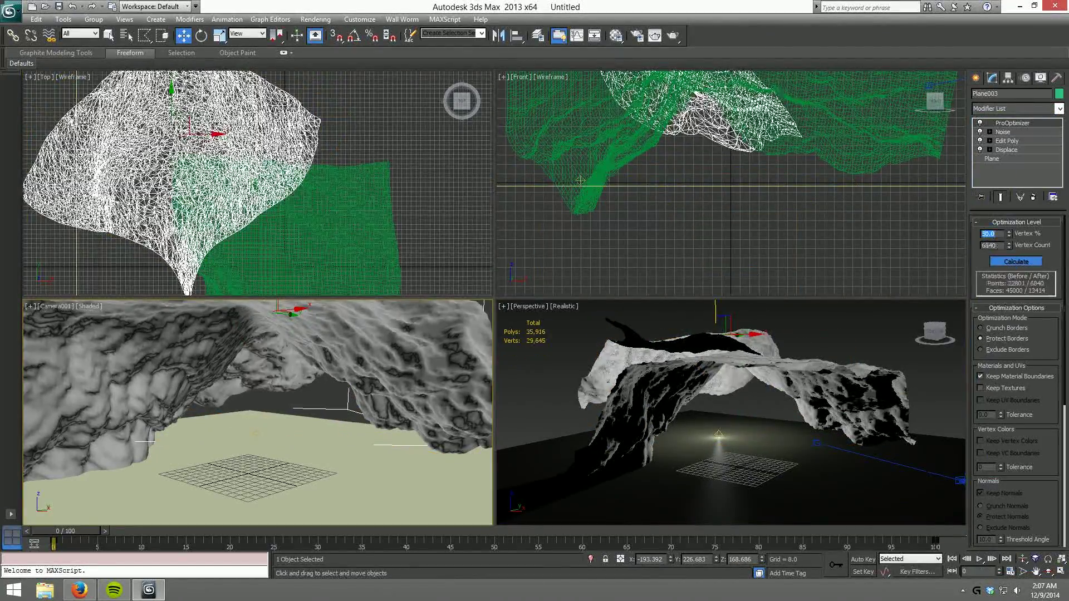
left_click(1033, 197)
left_click(1014, 108)
left_click(1002, 334)
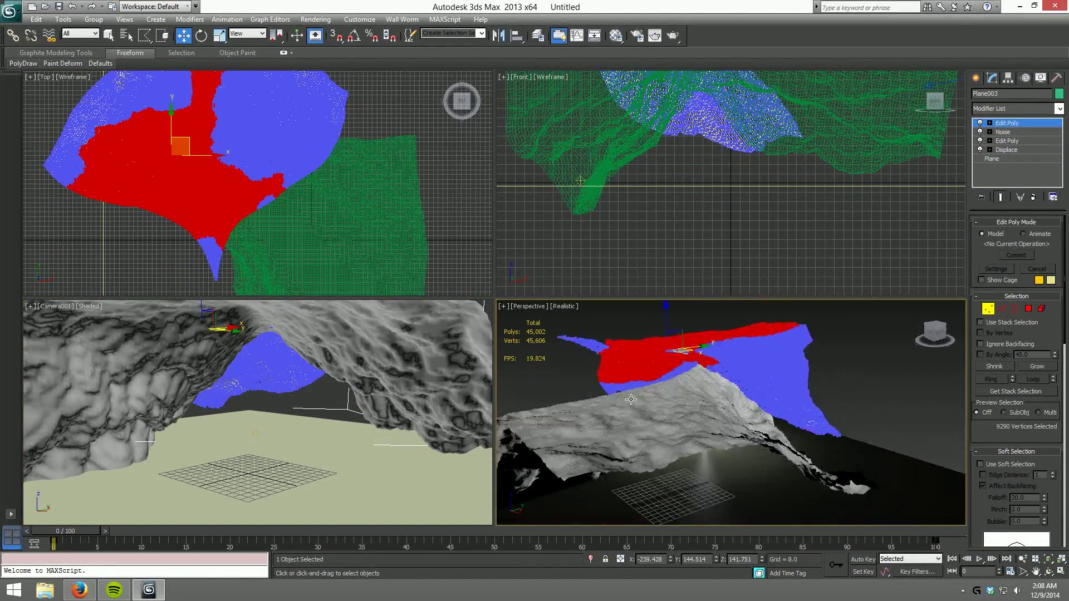
left_click(673, 35)
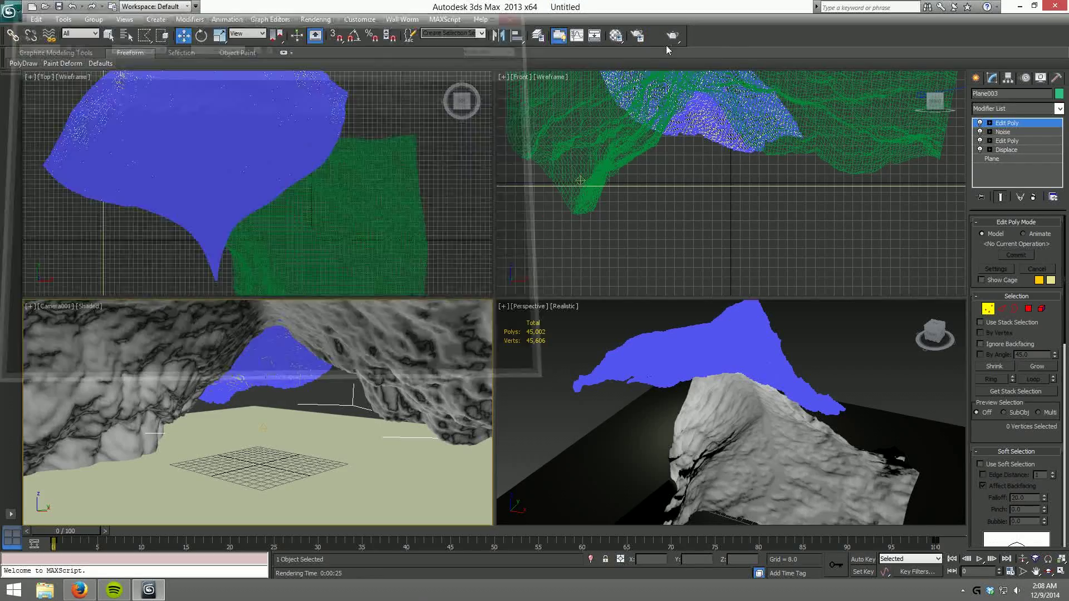
left_click(673, 36)
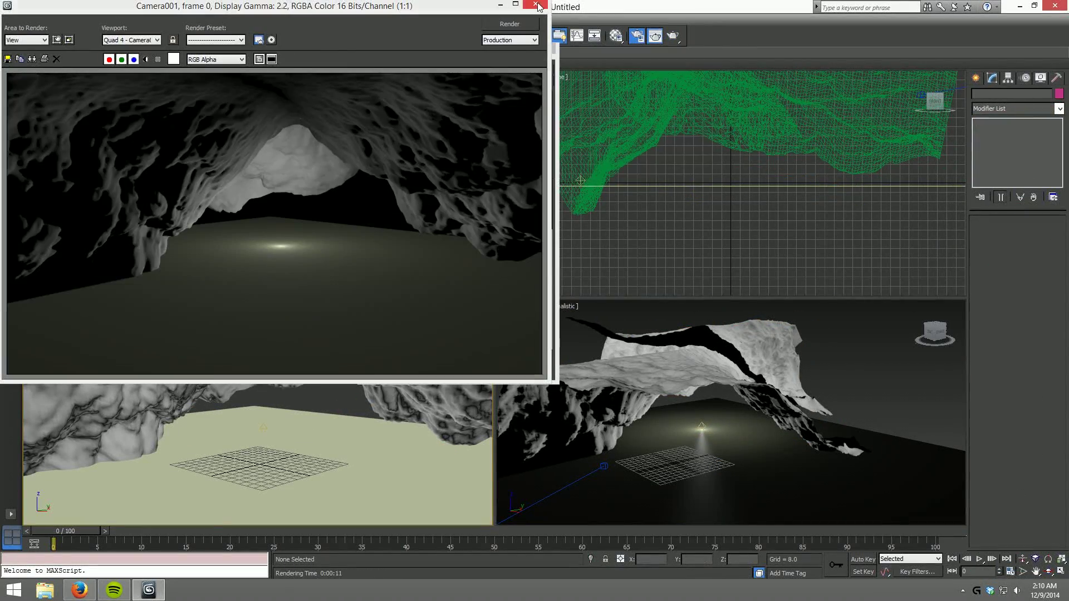
Pull the right rock lobe into shape with 49.4 soft falloff, then bring up the Material Editor
left_click(538, 7)
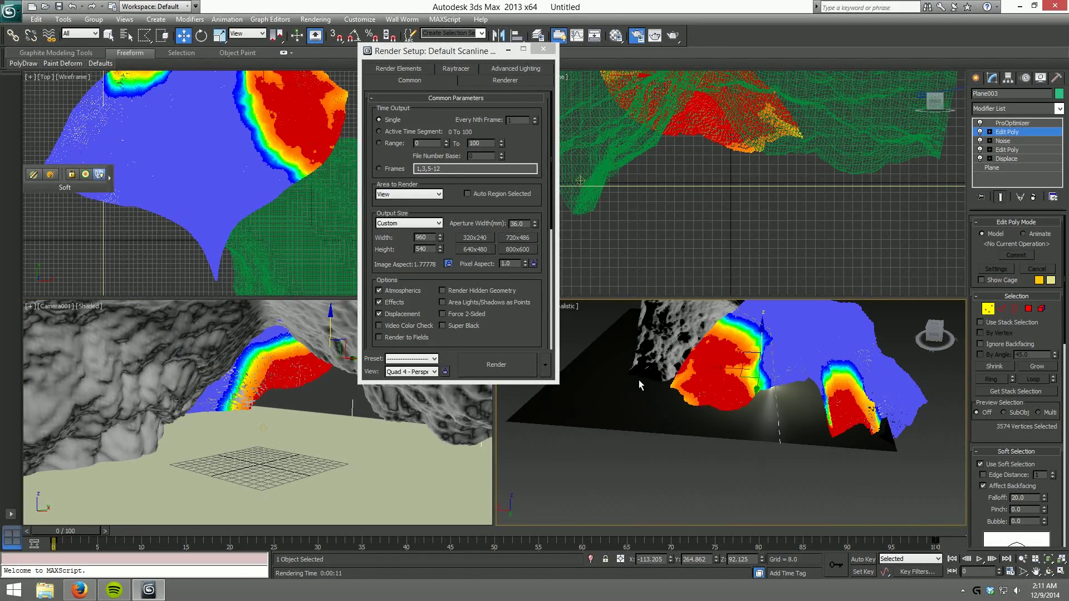
left_click_drag(818, 384, 836, 408)
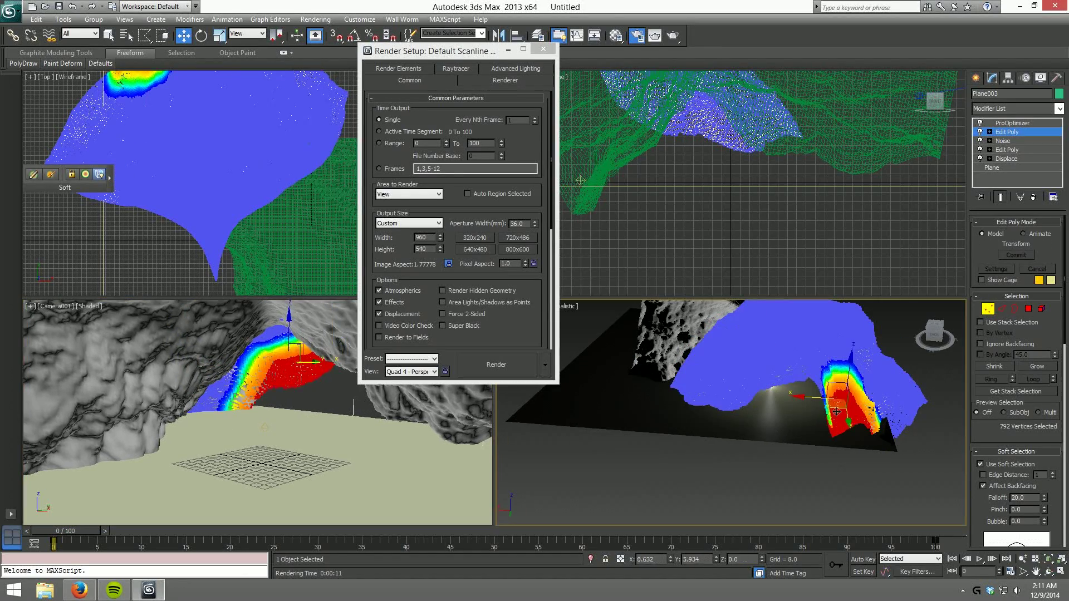
left_click_drag(1044, 499, 1045, 479)
mouse_move(833, 399)
left_mouse_down()
mouse_move(816, 385)
mouse_move(838, 448)
left_mouse_up()
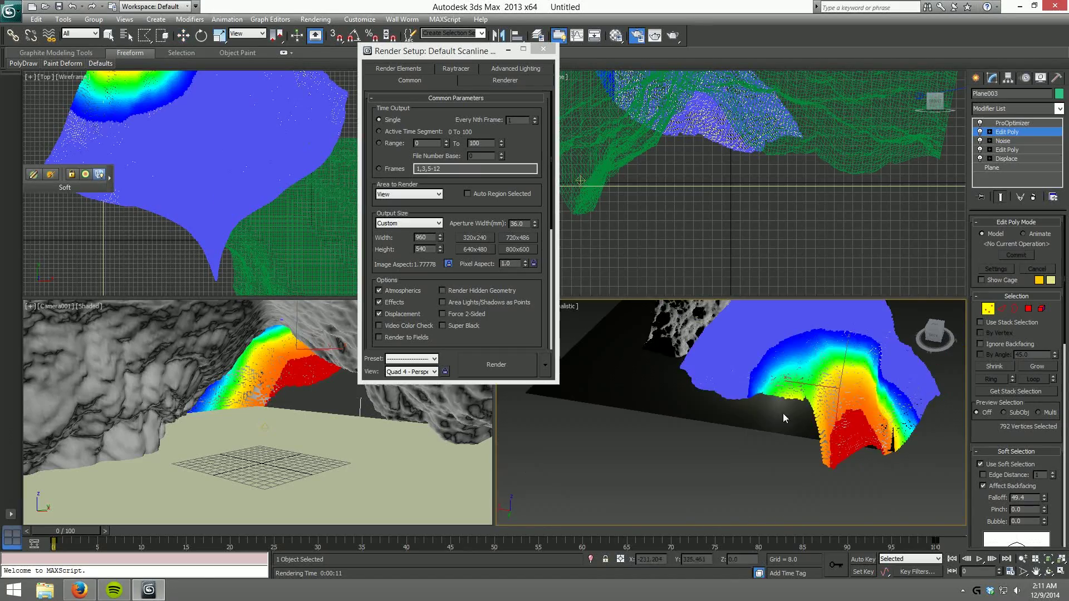
middle_click_drag(833, 432, 838, 358, "alt")
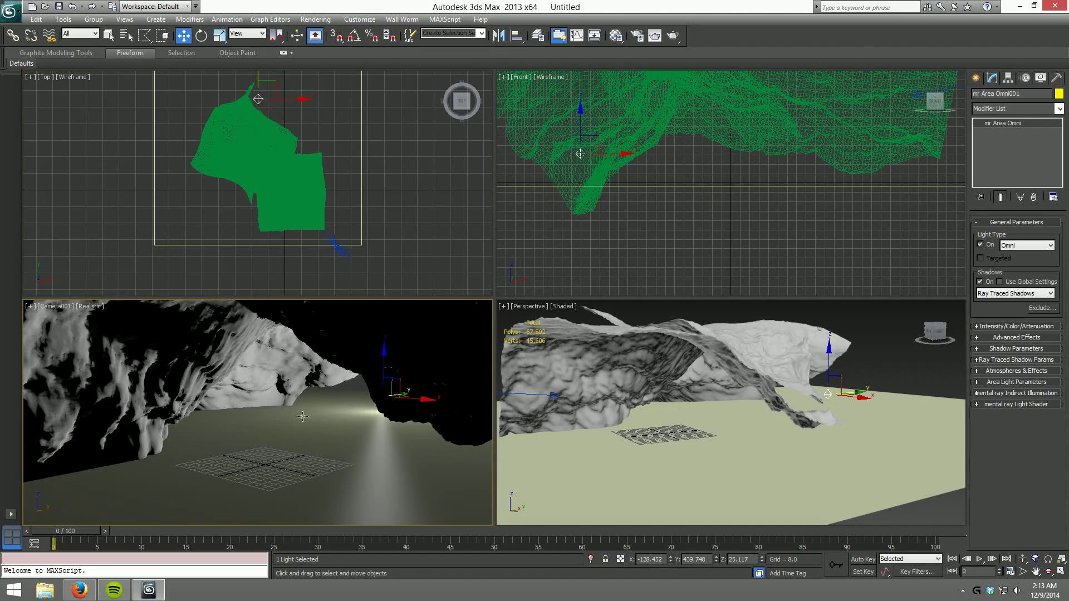
key("m")
mouse_move(721, 470)
middle_mouse_down("alt")
mouse_move(716, 389)
mouse_move(795, 386)
middle_mouse_up("alt")
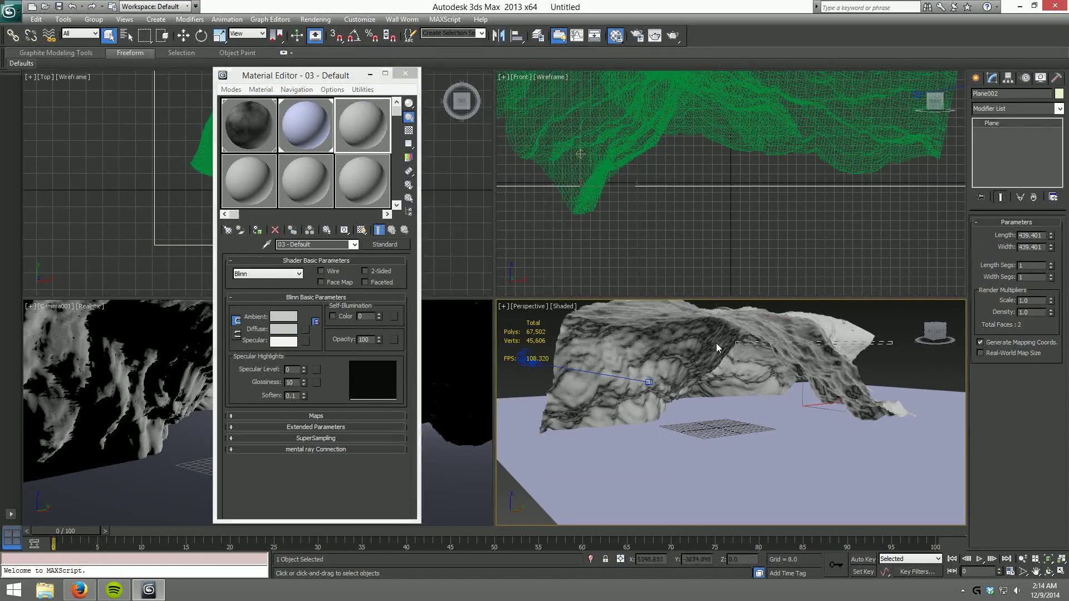
Give the rock material a Falloff diffuse map using rock1.psd as the side bitmap
double_click(455, 312)
left_click(347, 328)
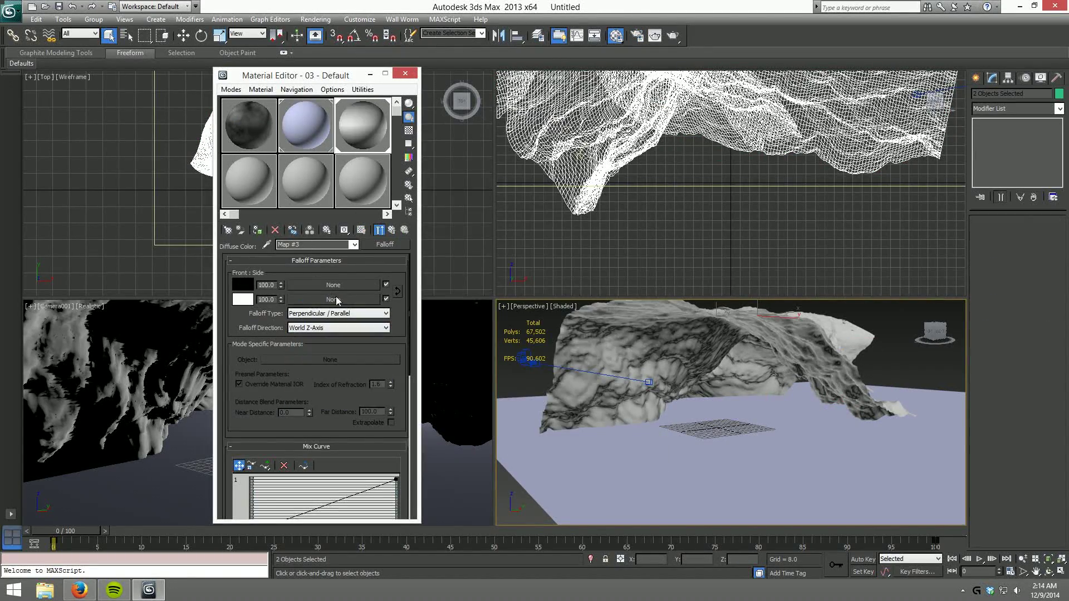
left_click(336, 300)
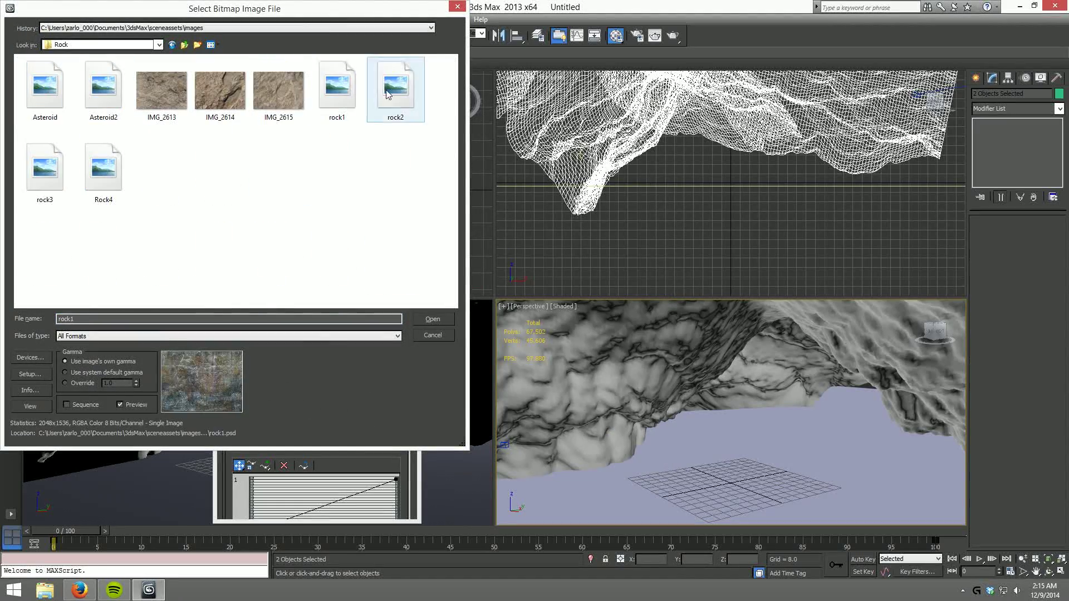
double_click(337, 89)
left_click(194, 318)
double_click(337, 89)
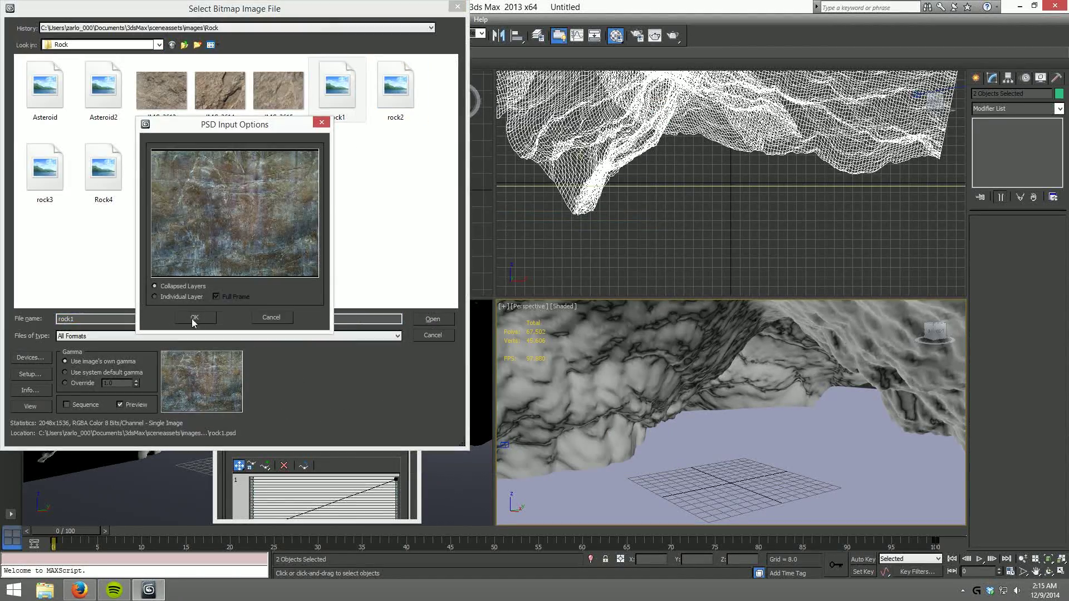
left_click(191, 319)
Show the texture in viewports, raise specular level and glossiness, and test-render
left_click(654, 35)
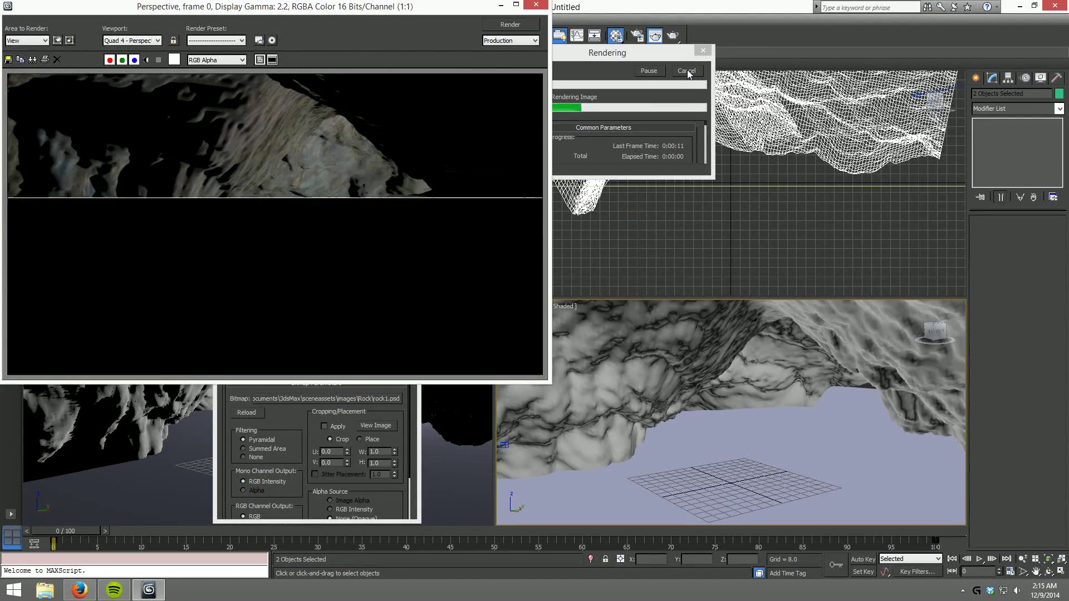
left_click(361, 230)
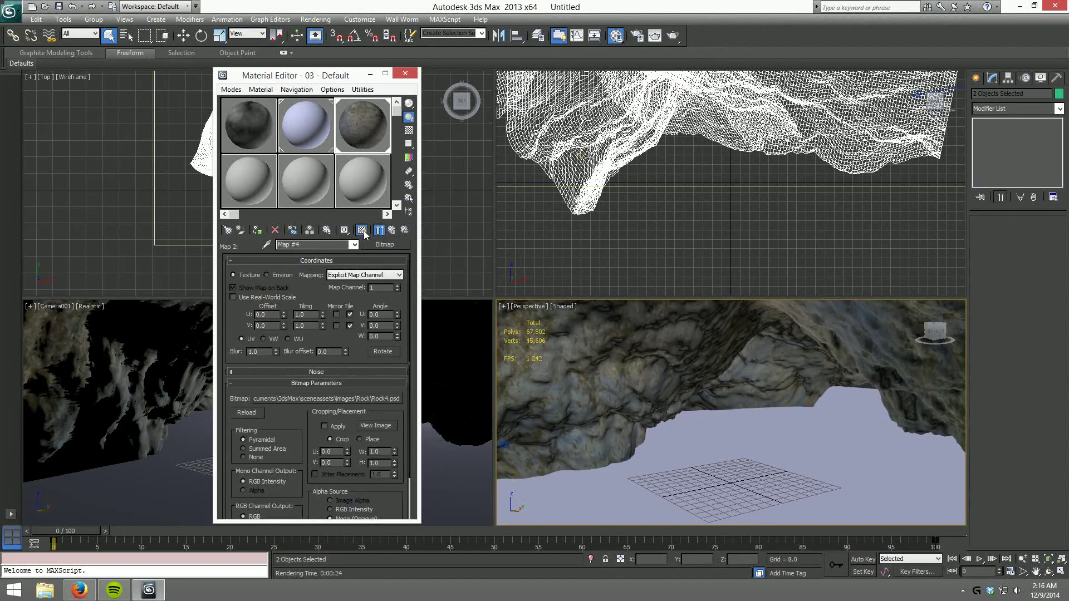
left_click(654, 35)
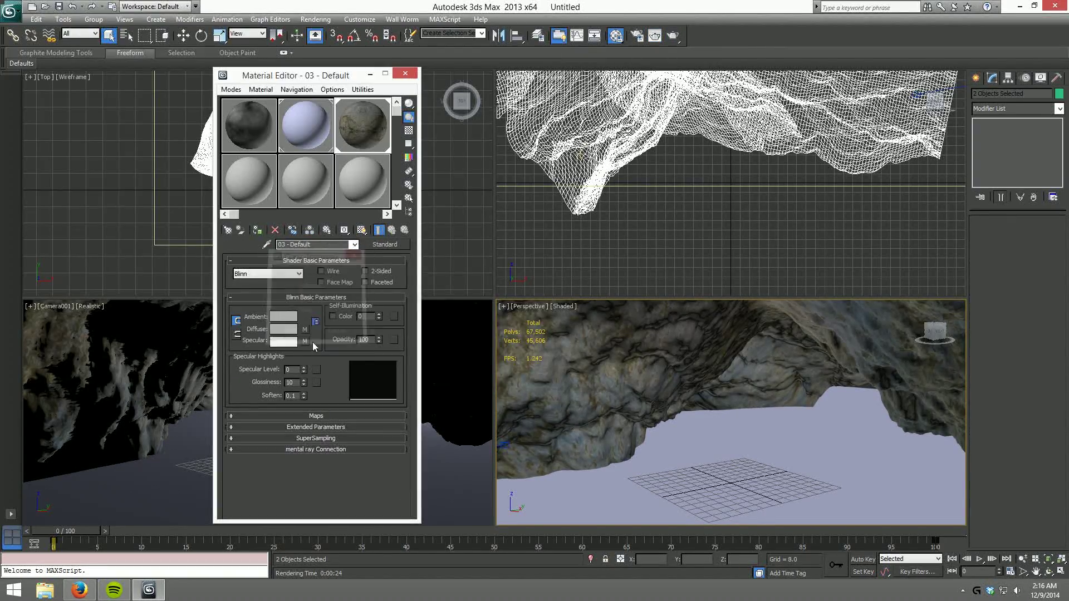
mouse_move(303, 369)
left_mouse_down()
mouse_move(304, 334)
mouse_move(303, 362)
left_mouse_up()
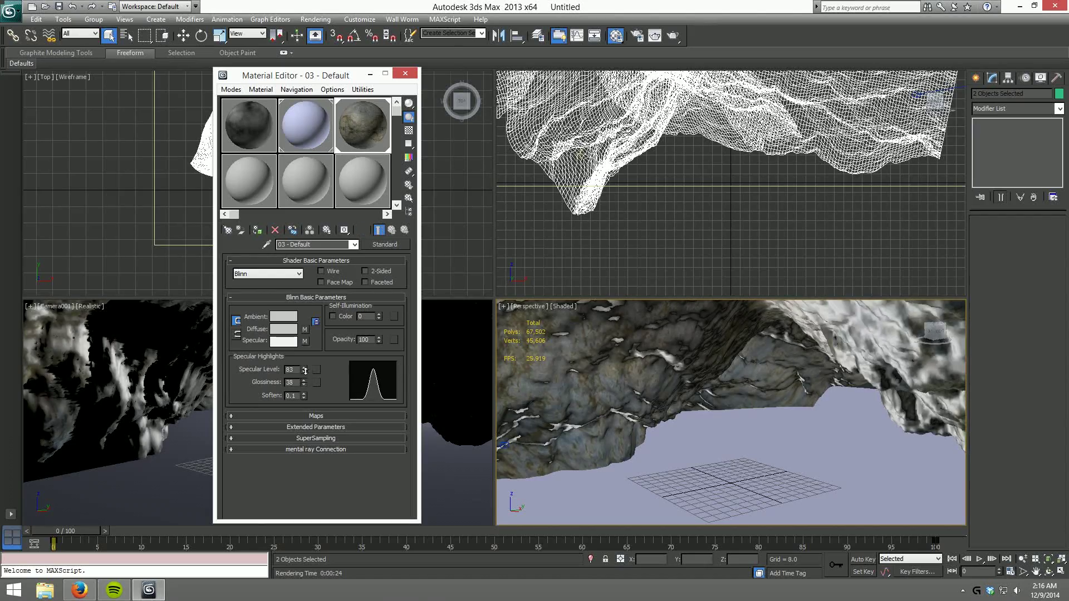
left_click(673, 35)
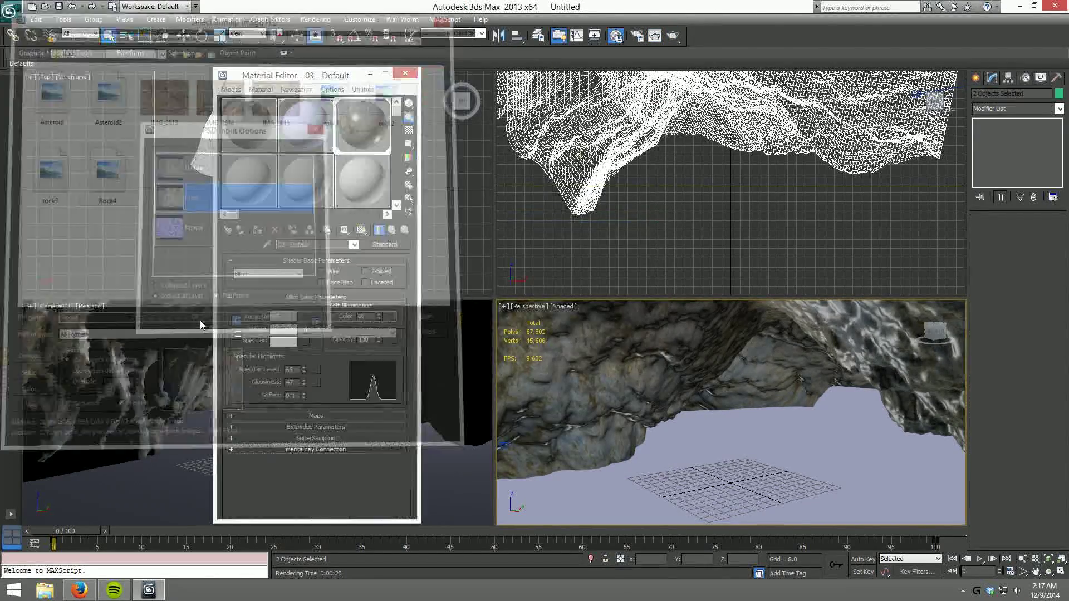
Test-render, close the render windows, and place a Sky001 skylight
left_click(672, 35)
mouse_move(430, 8)
left_mouse_down()
mouse_move(879, 36)
mouse_move(447, 19)
left_mouse_up()
left_click(555, 17)
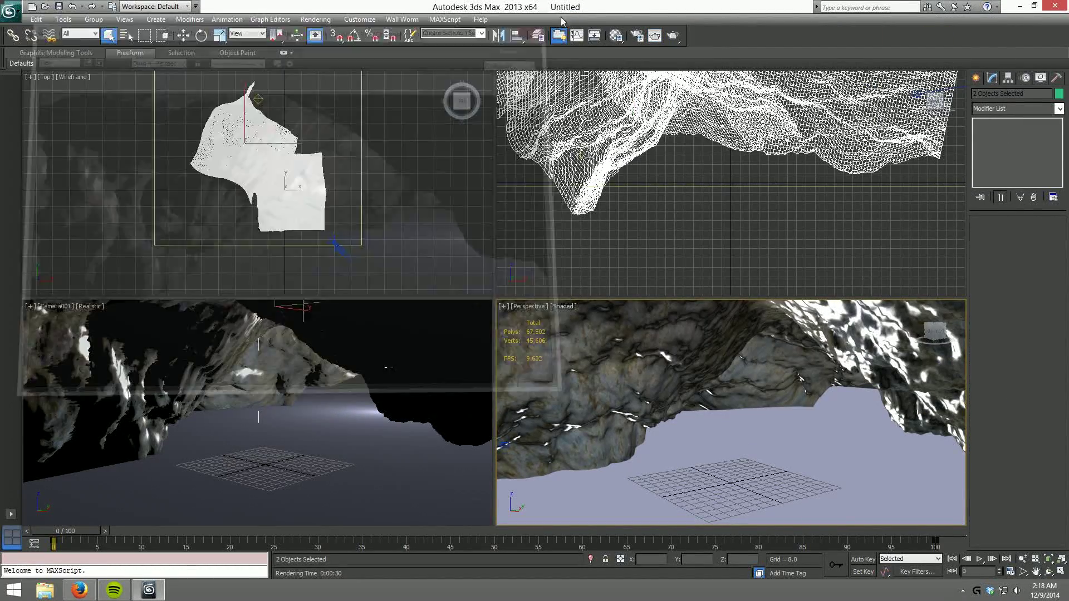
left_click(709, 466)
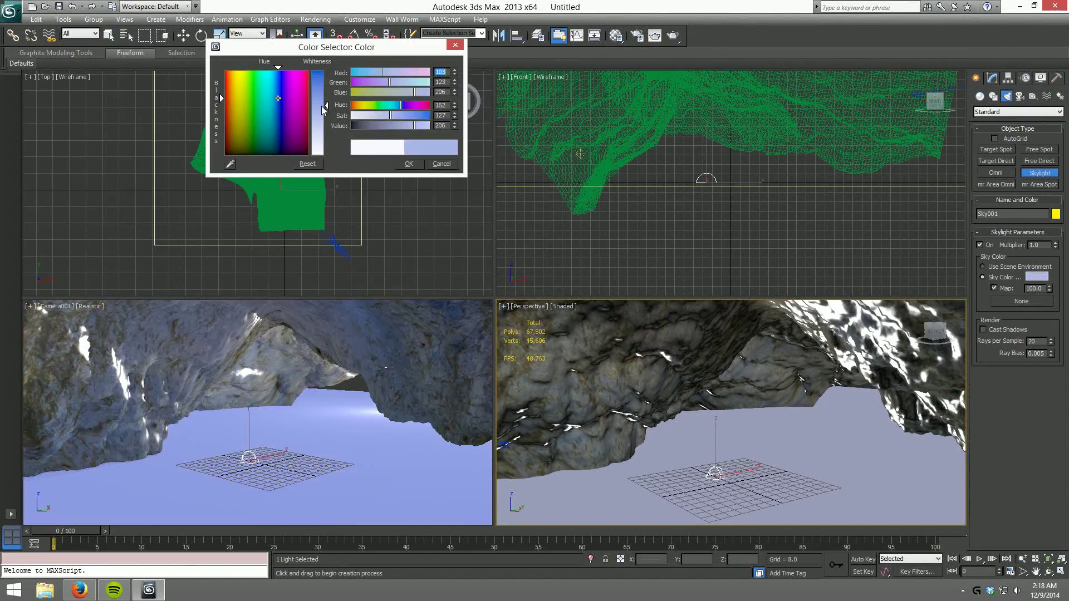
right_click(713, 176)
Tint the mr Area Omni light warm orange and render Camera001
left_click(992, 77)
left_click(1046, 341)
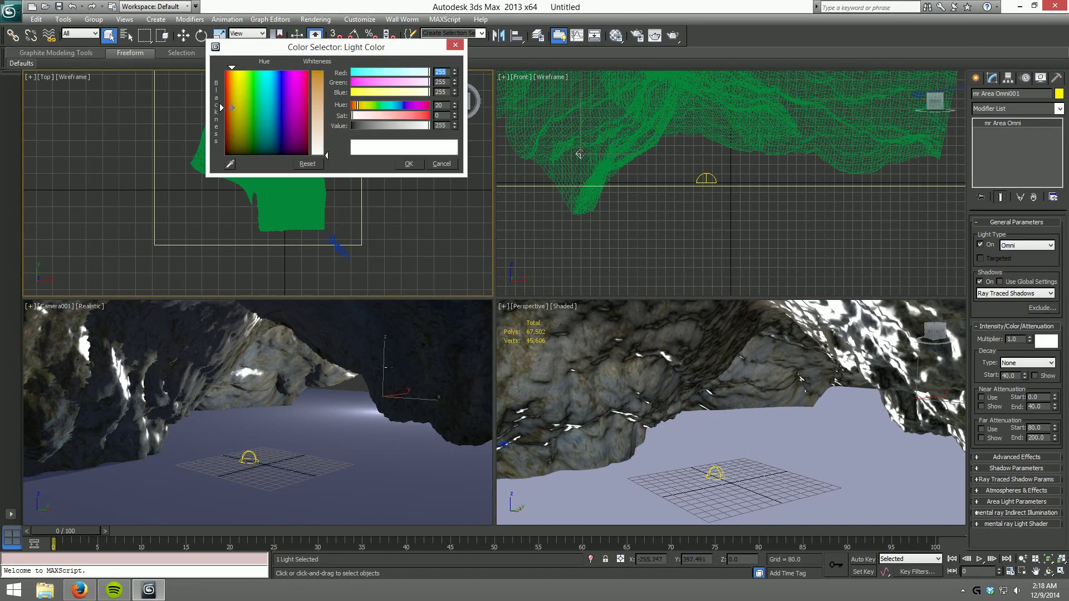
left_click(232, 78)
left_click(408, 164)
left_click(672, 37)
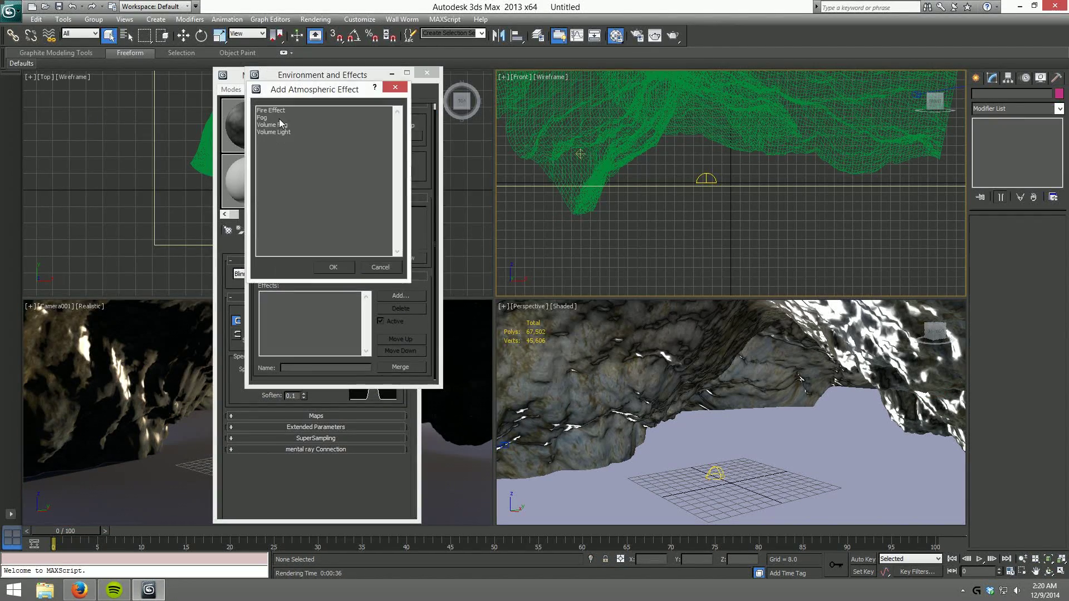
Add a cream layered Fog with density 10 and render a fog preview
double_click(279, 118)
scroll(325, 336, "down", 1)
left_click(279, 208)
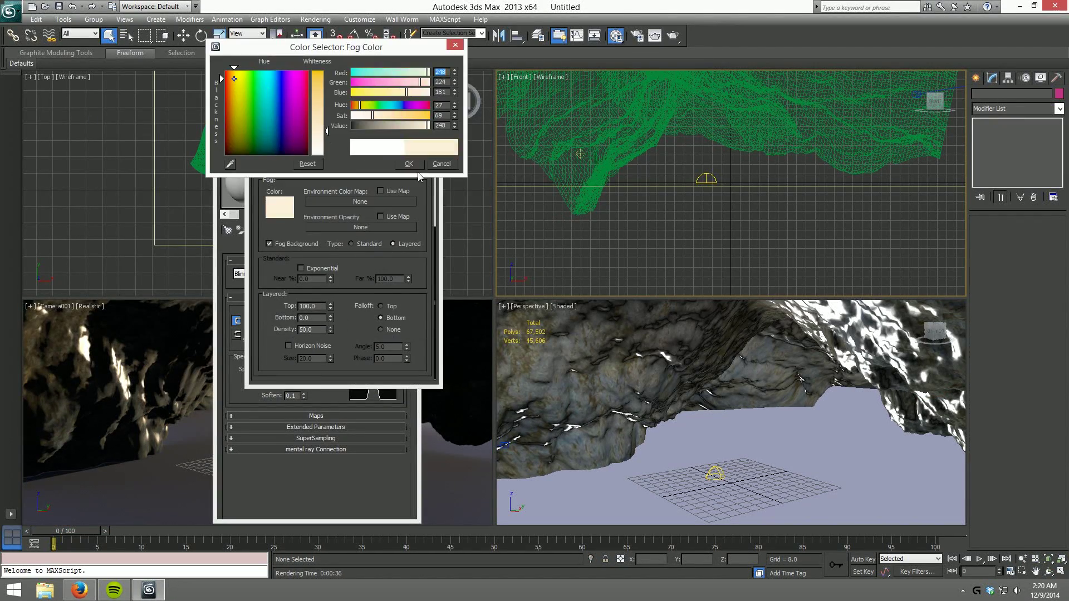
left_click(409, 164)
left_click(313, 270)
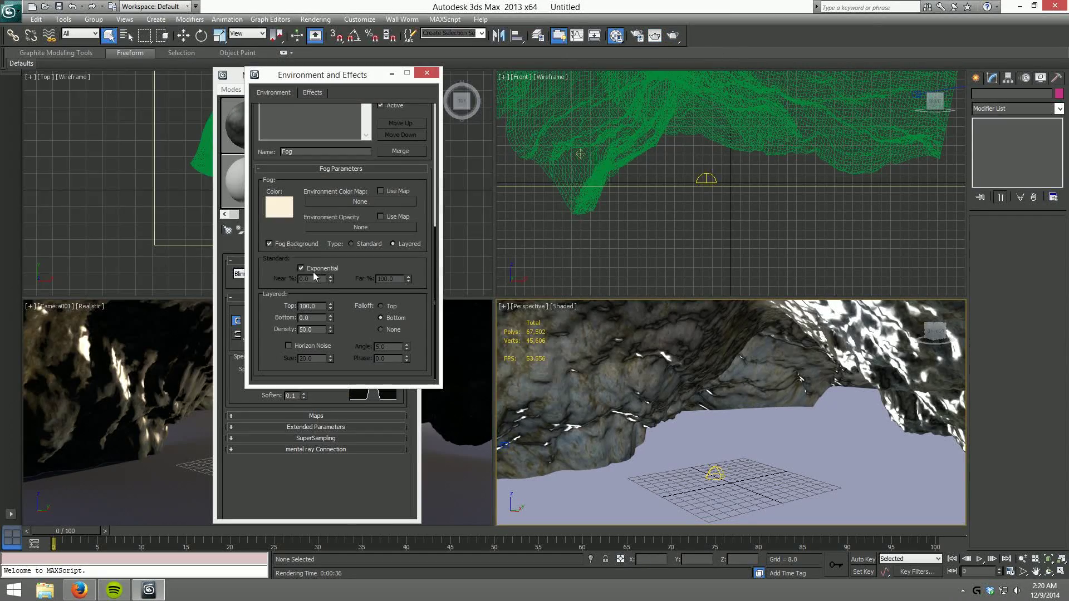
left_click(654, 36)
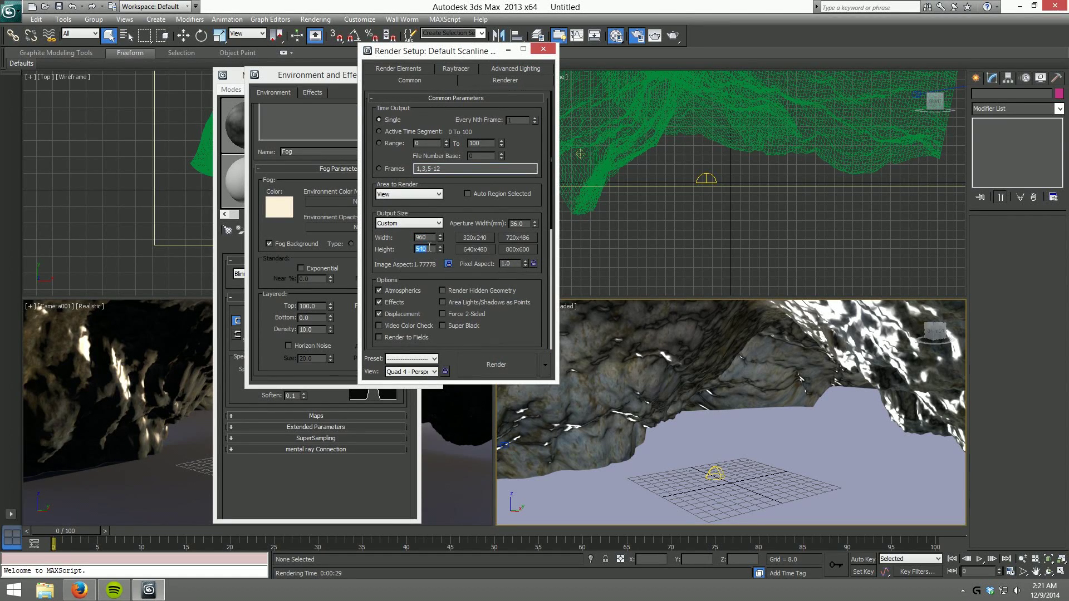
Test-render the fog, cancel the run, and render Camera001 with the taller fog
left_click(486, 363)
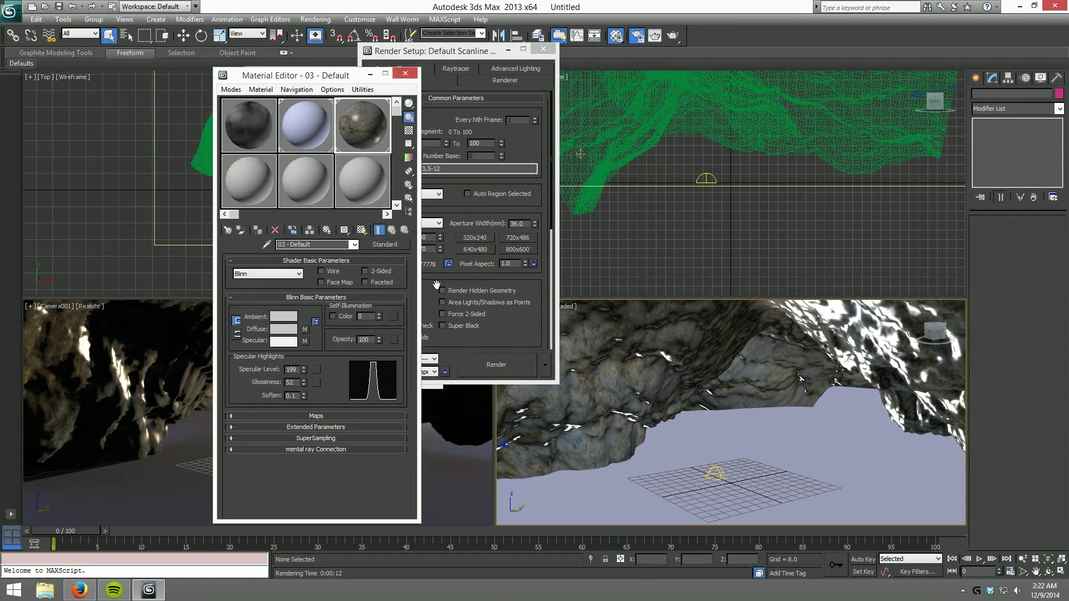
left_click(655, 35)
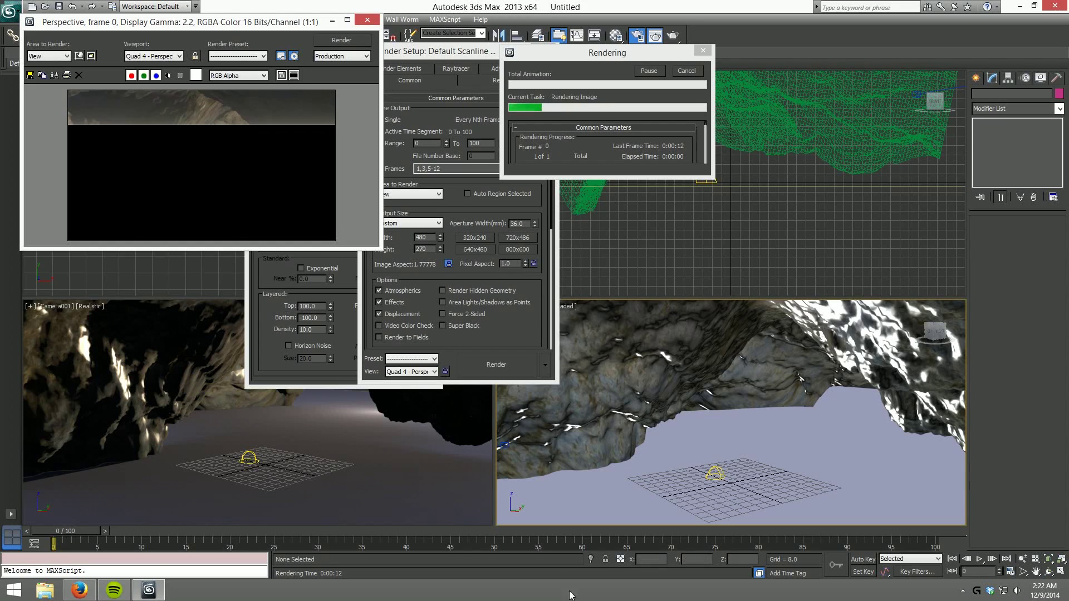
left_click(687, 71)
left_click(496, 364)
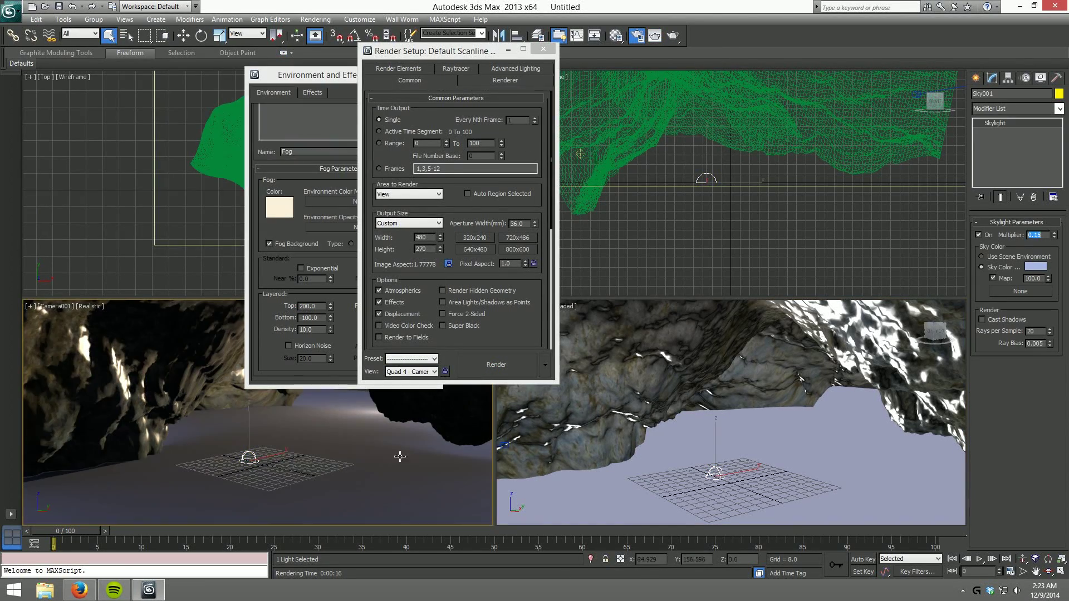
Re-render the lighter, thinner fog with the 0.15 skylight, close it, and select the area omni light
left_click(654, 35)
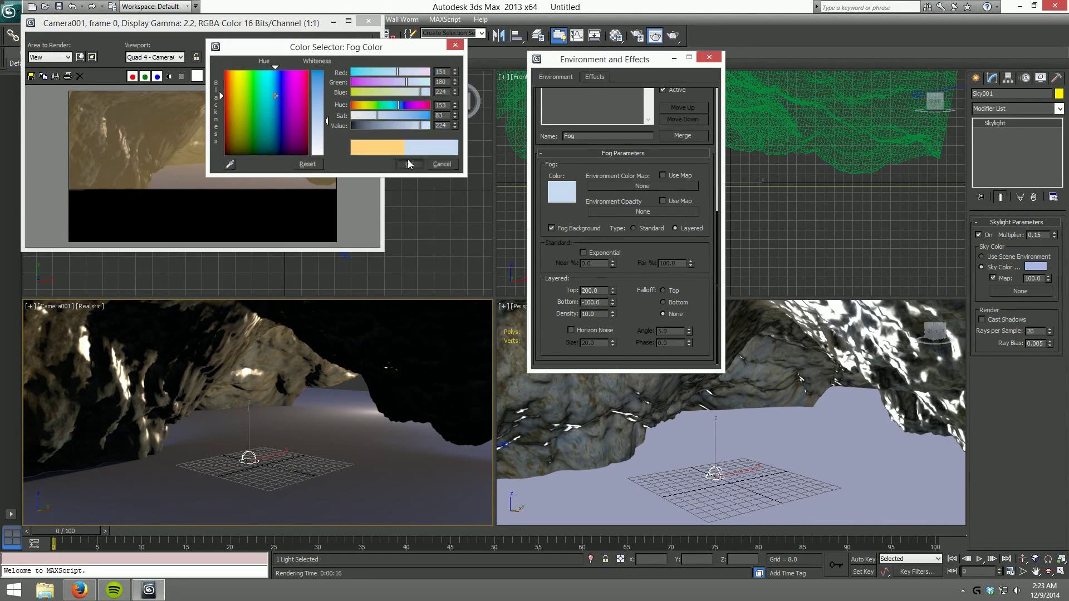
left_click(407, 159)
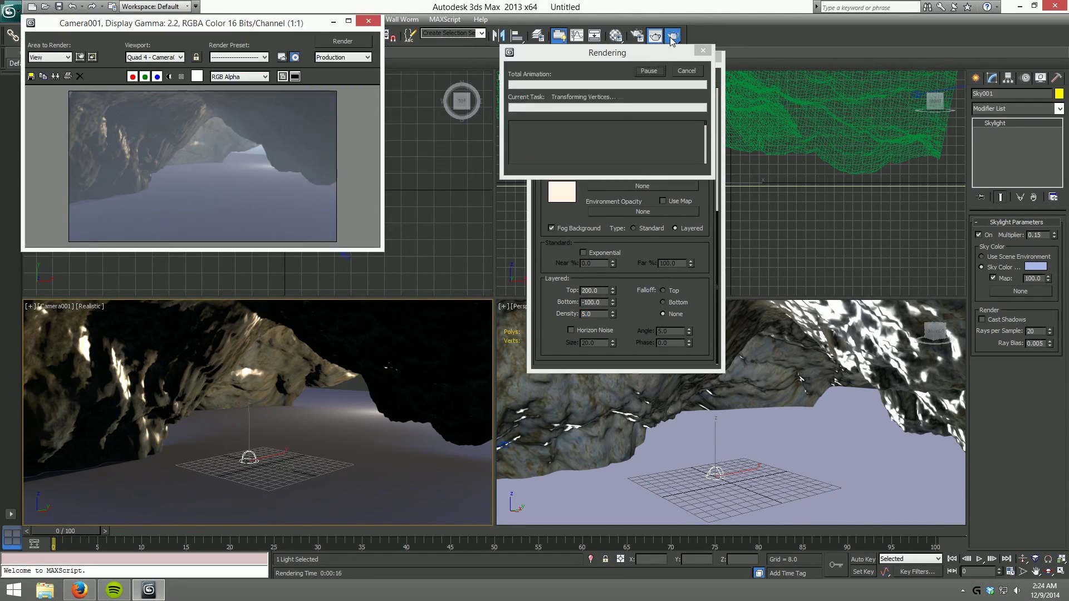
left_click(368, 21)
left_click(274, 100)
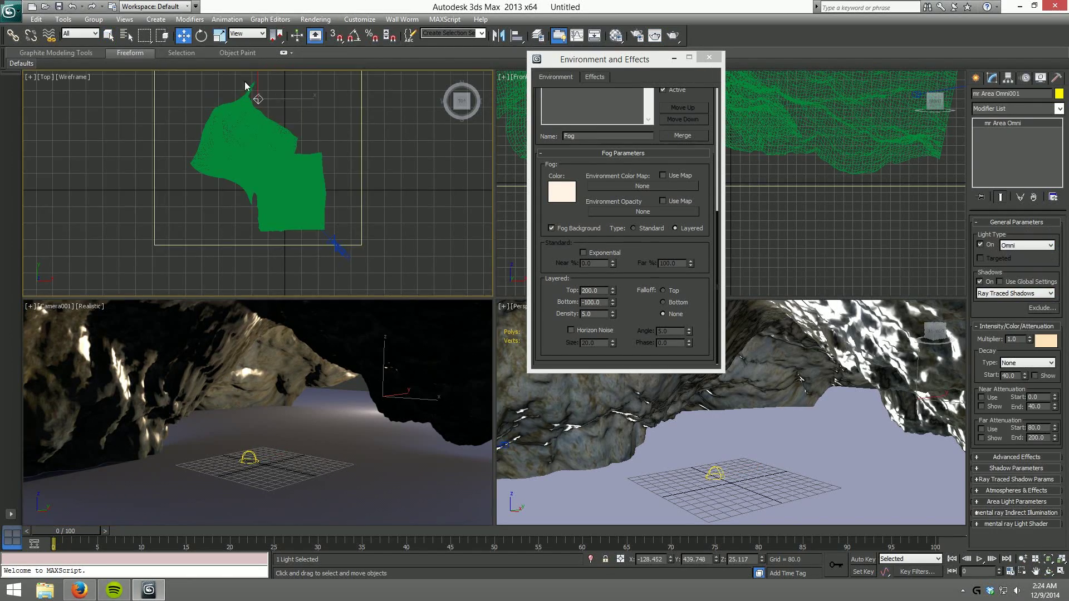
Move mr Area Omni001 in the Top viewport, select Camera001, and render the camera view
left_click_drag(274, 87, 272, 97)
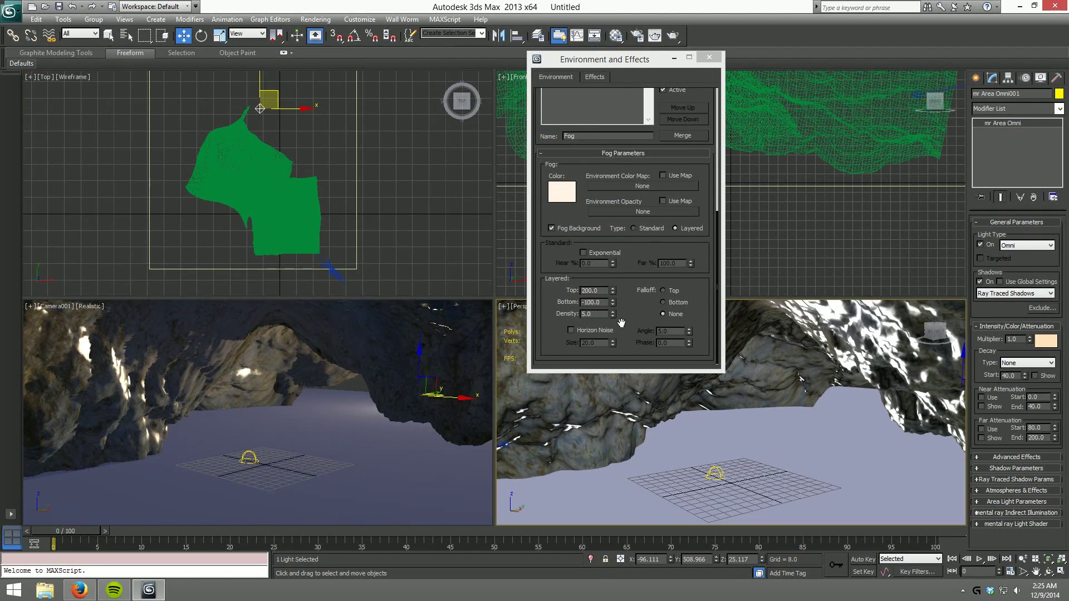
scroll(622, 322, "up", 5)
left_click(1045, 341)
left_click(332, 271)
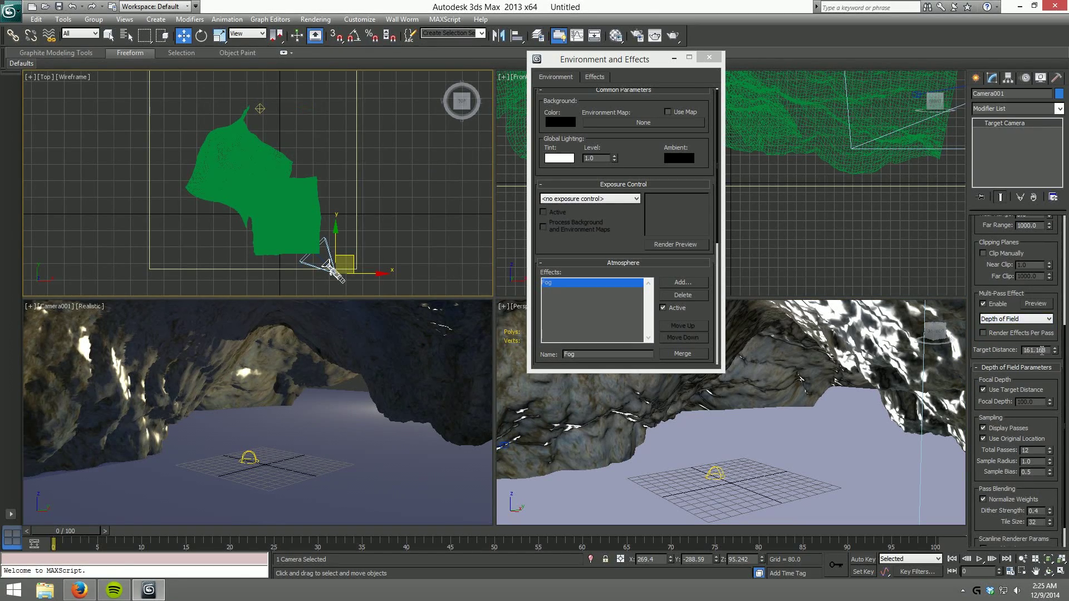
key("shift+q")
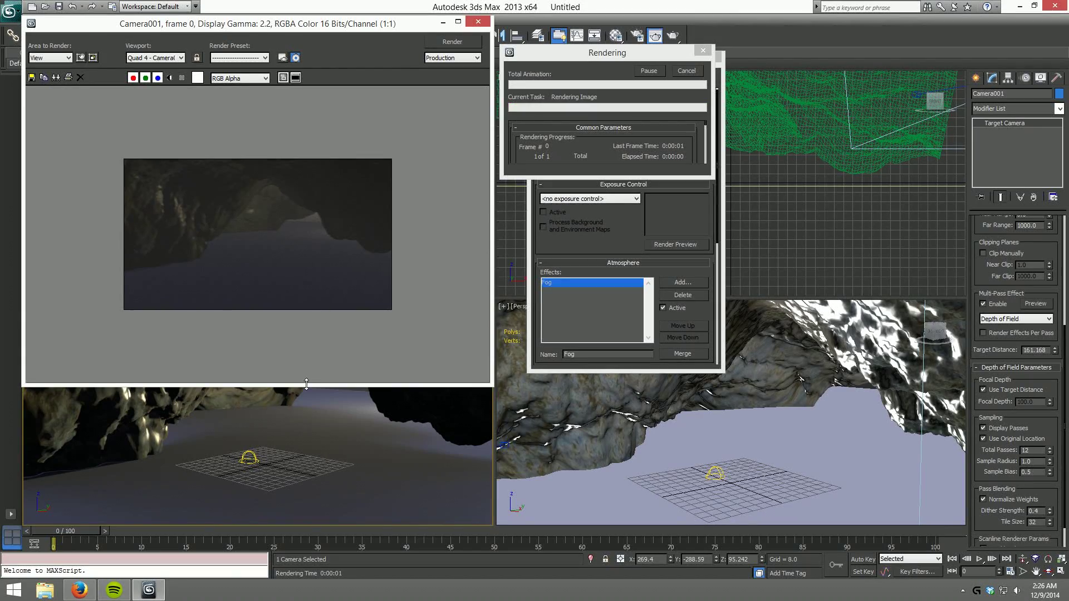
Set Camera001's target distance to 500 and re-render the camera view
left_click_drag(698, 178, 698, 252)
double_click(1035, 350)
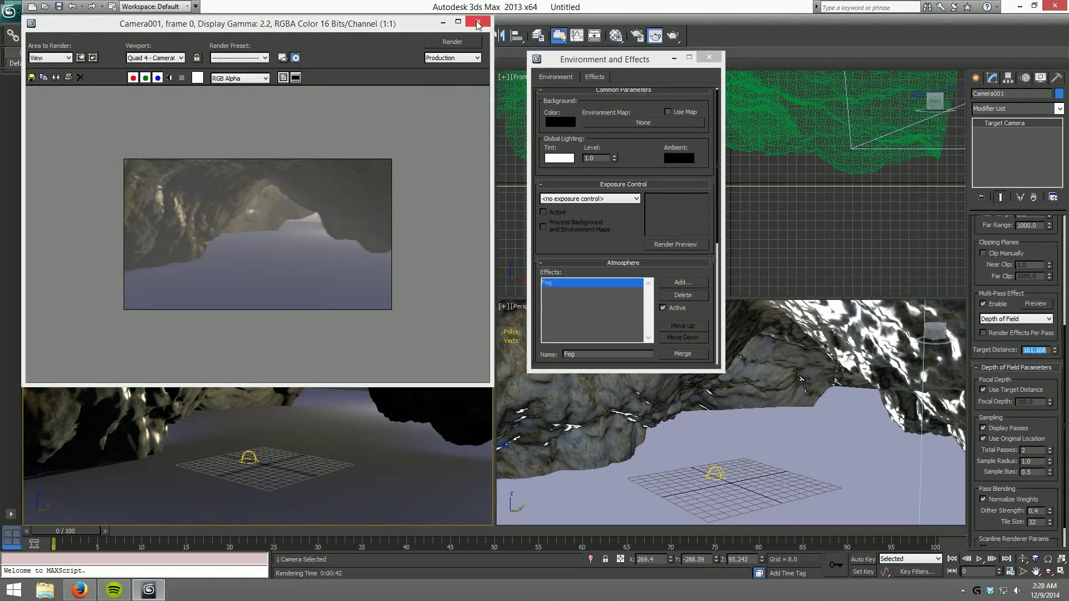
type("500.0")
left_click(654, 35)
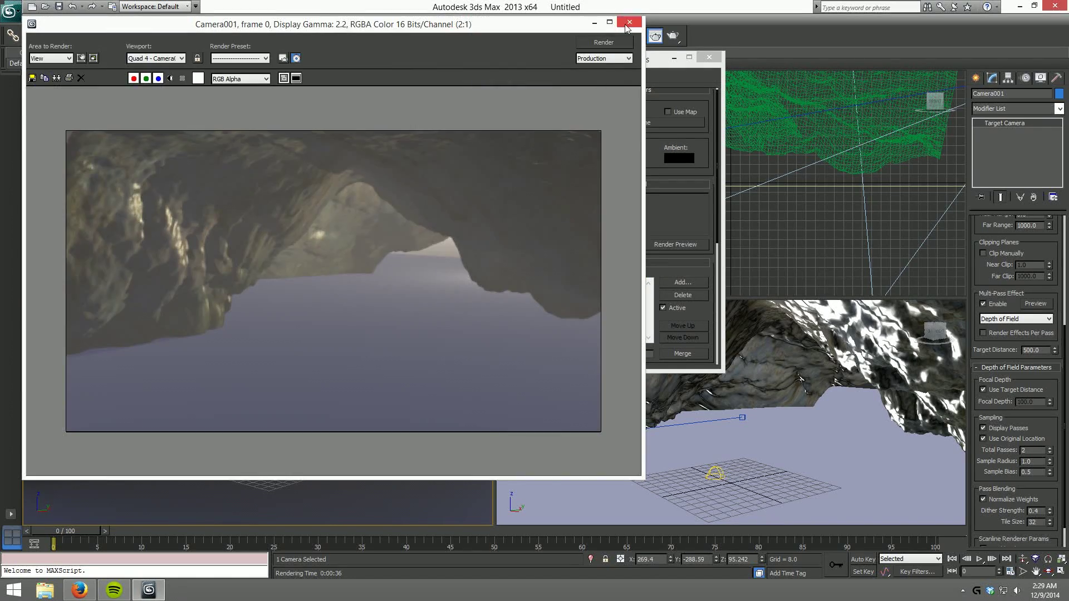
left_click(1038, 350)
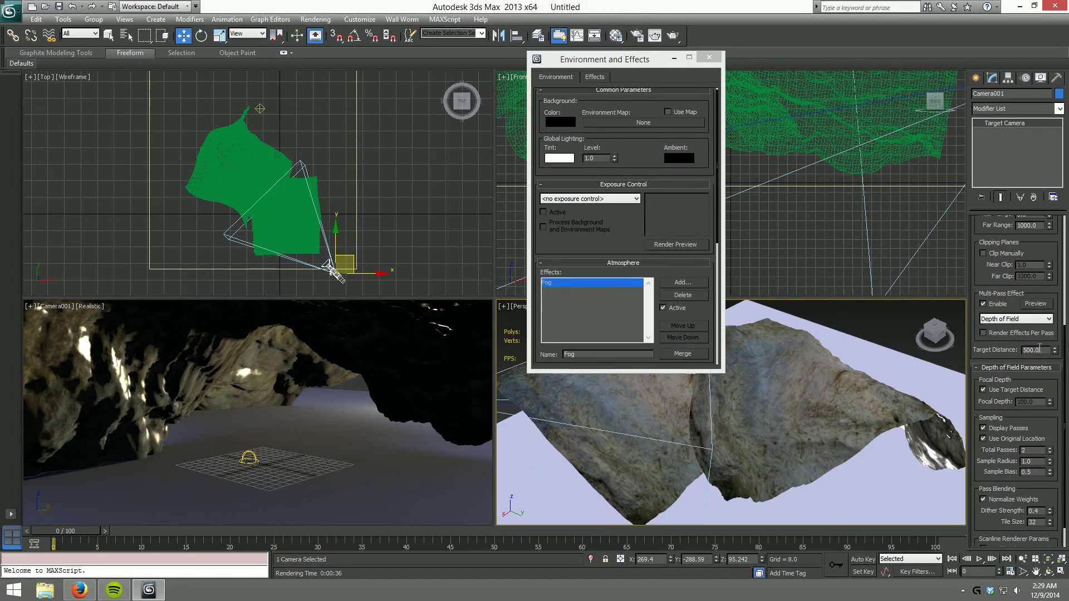
type("450")
Nudge the area omni light and replace the water's bump bitmap with a Noise map
left_click(817, 364)
left_click_drag(275, 92, 285, 86)
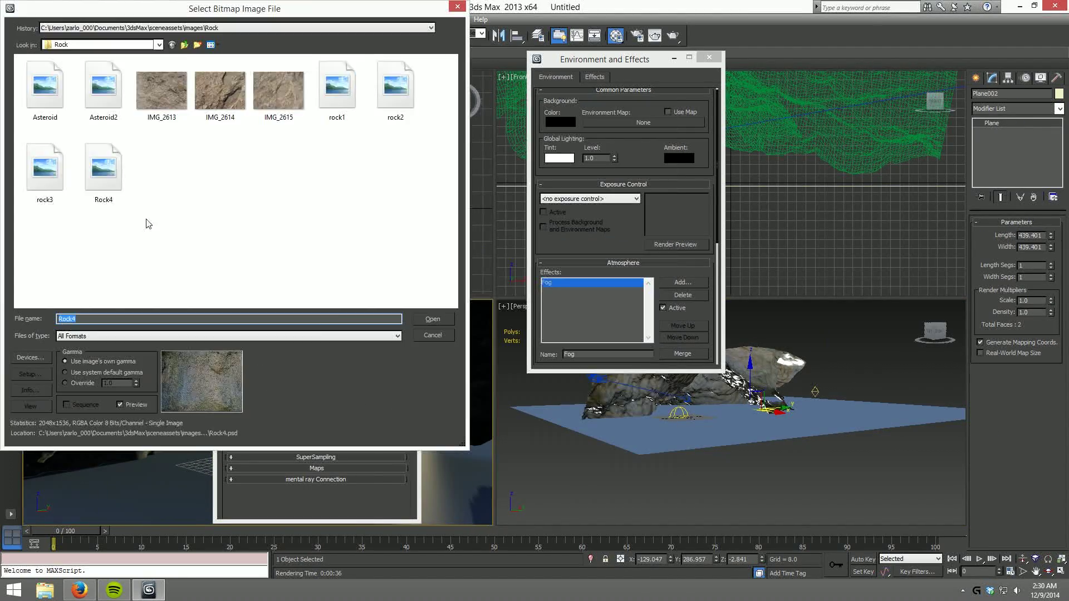
left_click(303, 310)
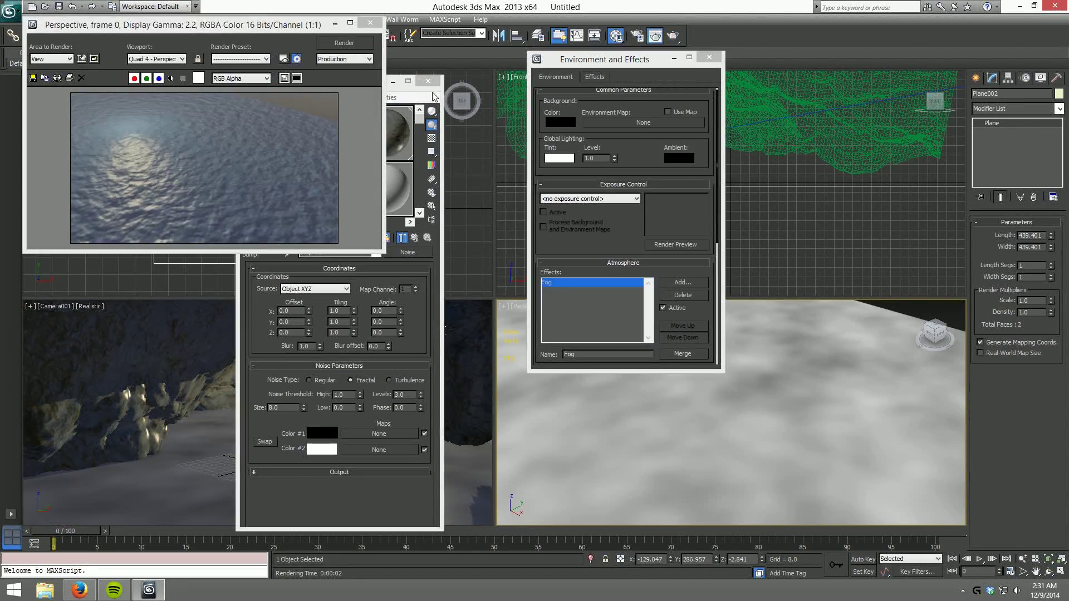
left_click(370, 22)
left_click(414, 238)
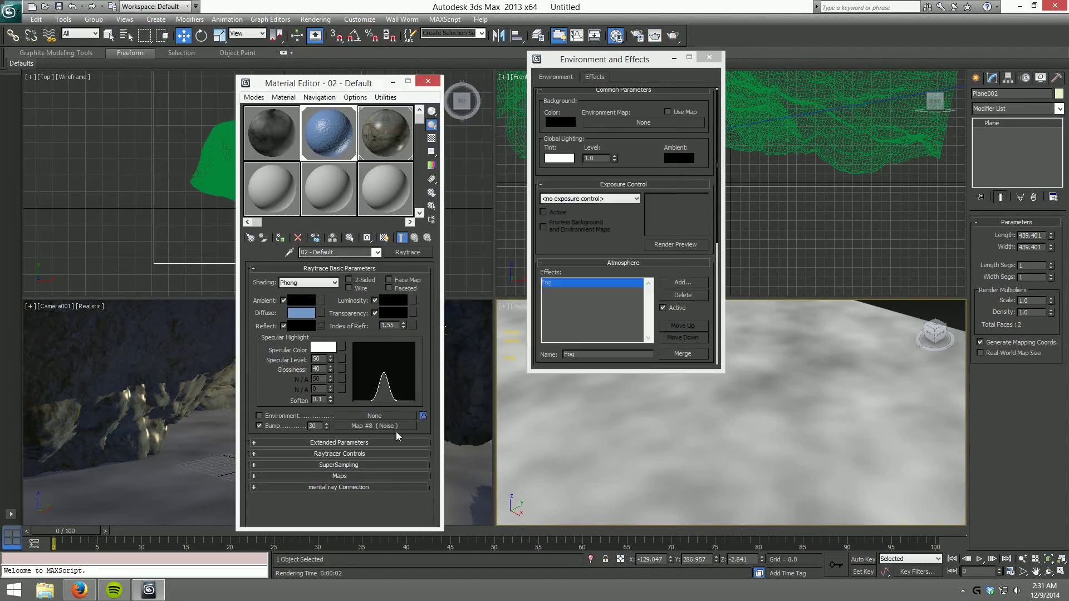
Set the water's bump strength to 10 and test-render the softer ripples
left_click(673, 35)
left_click(370, 25)
left_click(672, 35)
left_click(371, 24)
Darken the water's diffuse to a deeper blue, copy Noise into Reflect, and render
left_click(301, 312)
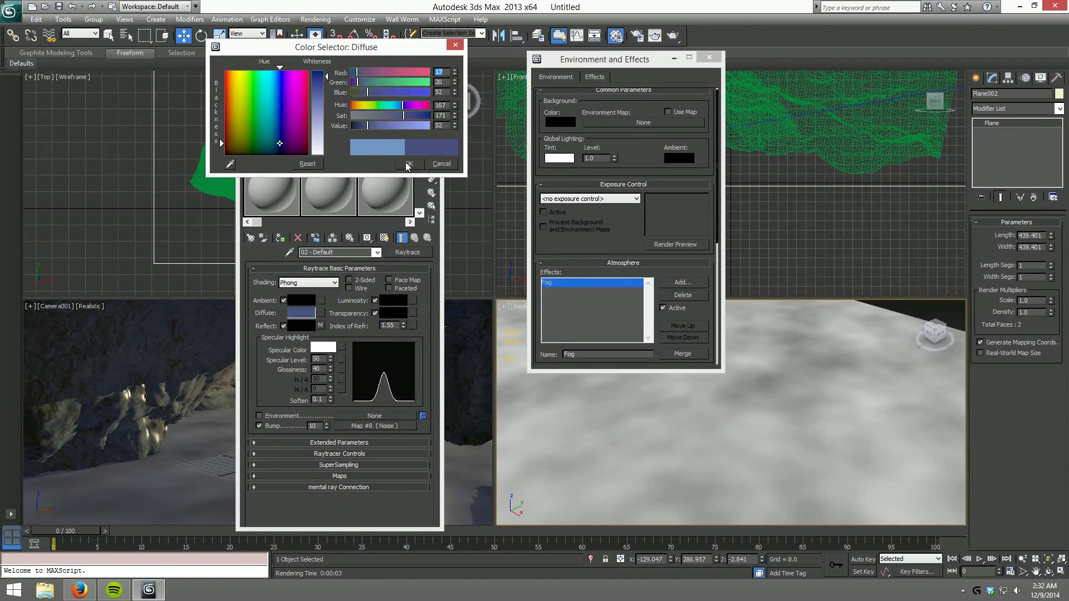
left_click_drag(336, 47, 575, 101)
left_click(647, 218)
left_click_drag(374, 426, 320, 325)
left_click(672, 35)
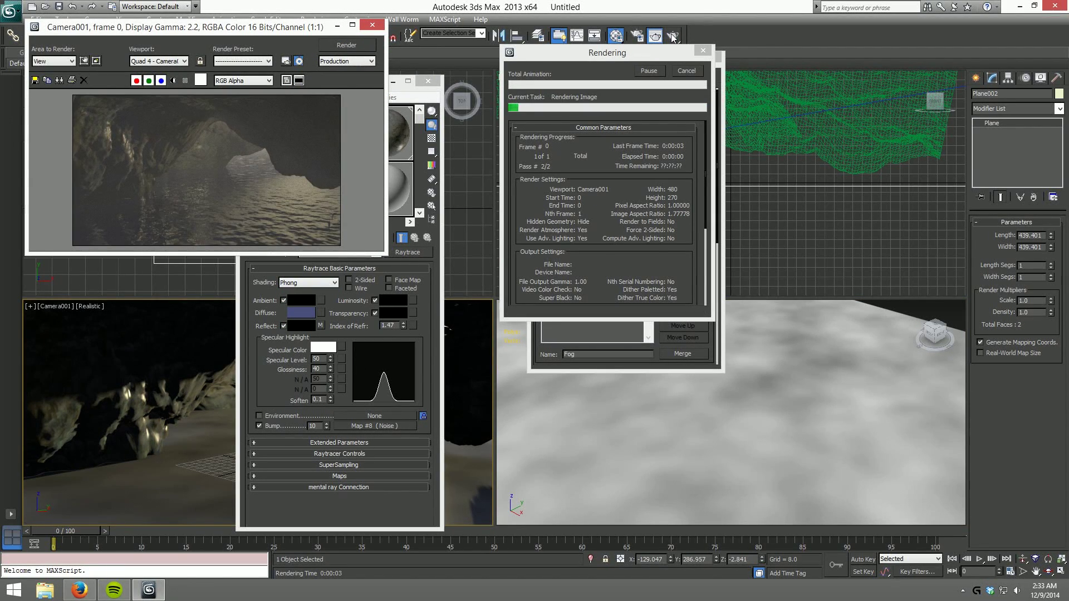
scroll(152, 162, "up", 2)
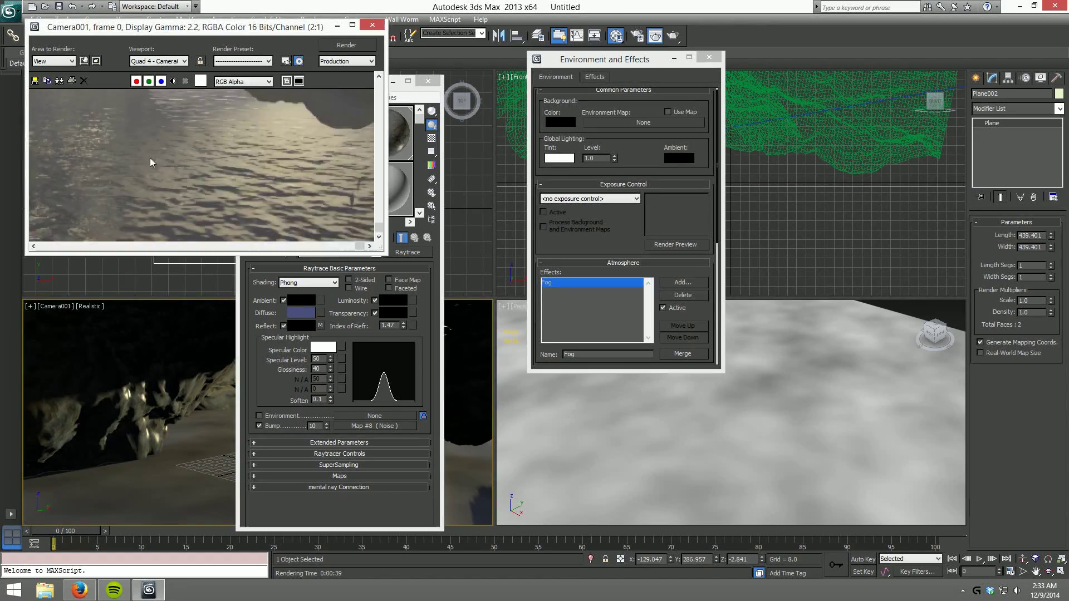
left_click_drag(374, 245, 601, 495)
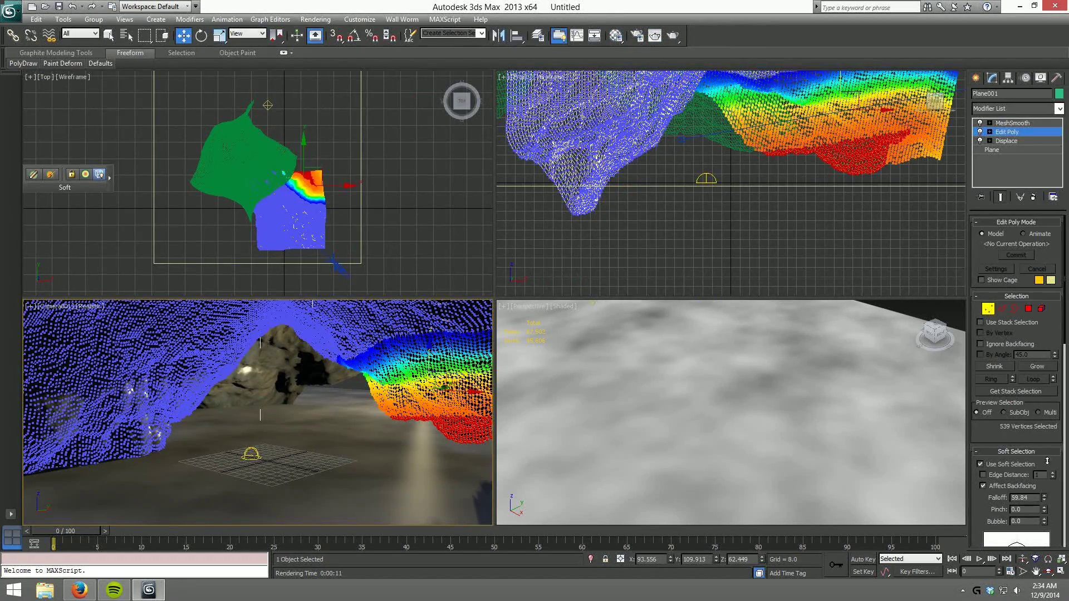
Disable Camera001's depth-of-field multi-pass effect and render the camera view again
left_click_drag(1044, 497, 425, 391)
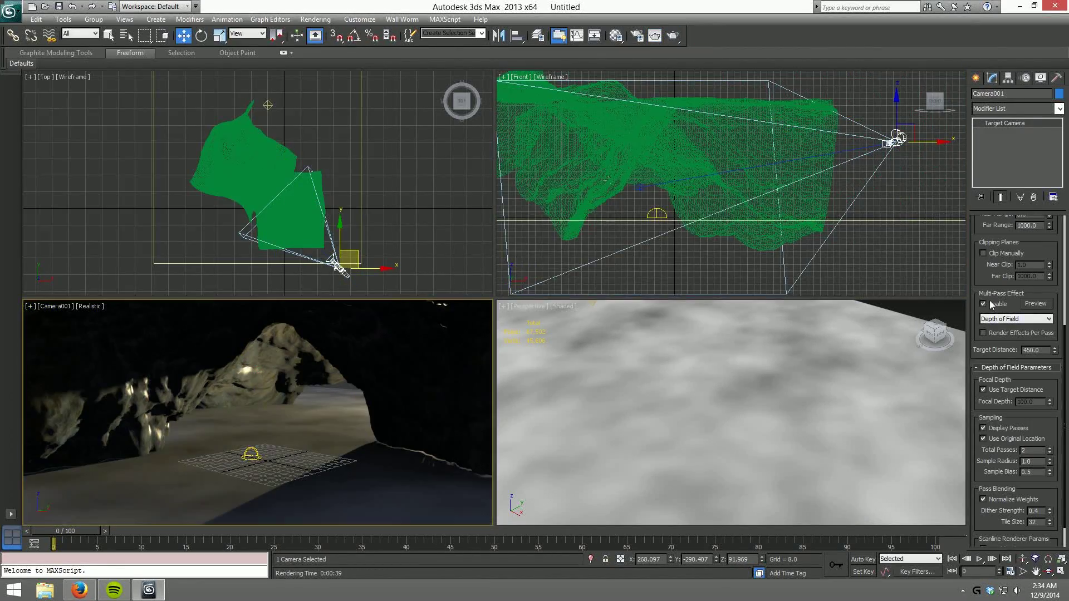
left_click(673, 36)
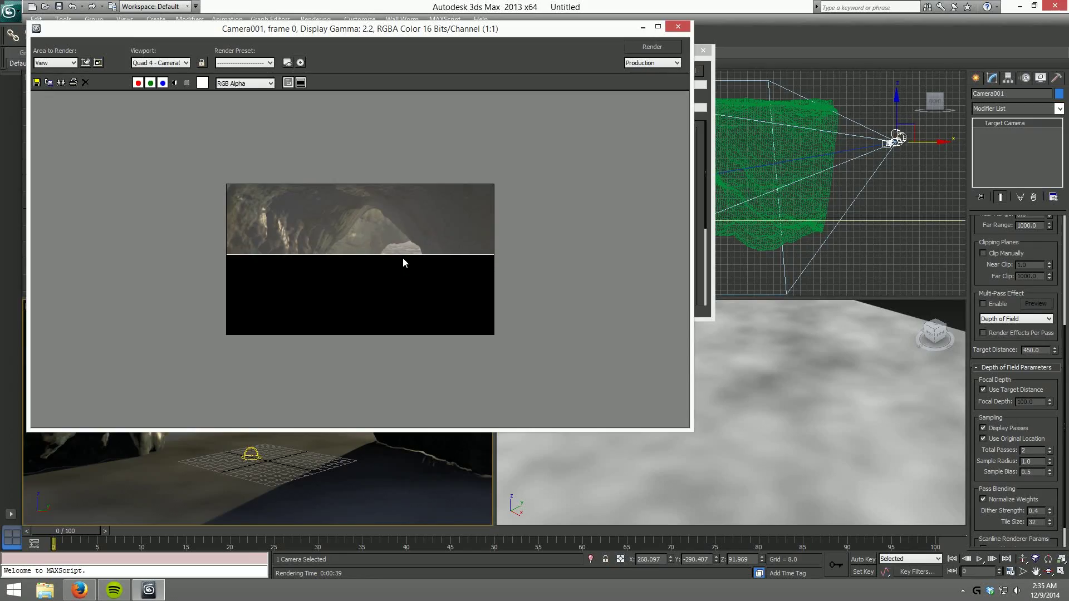
left_click(678, 27)
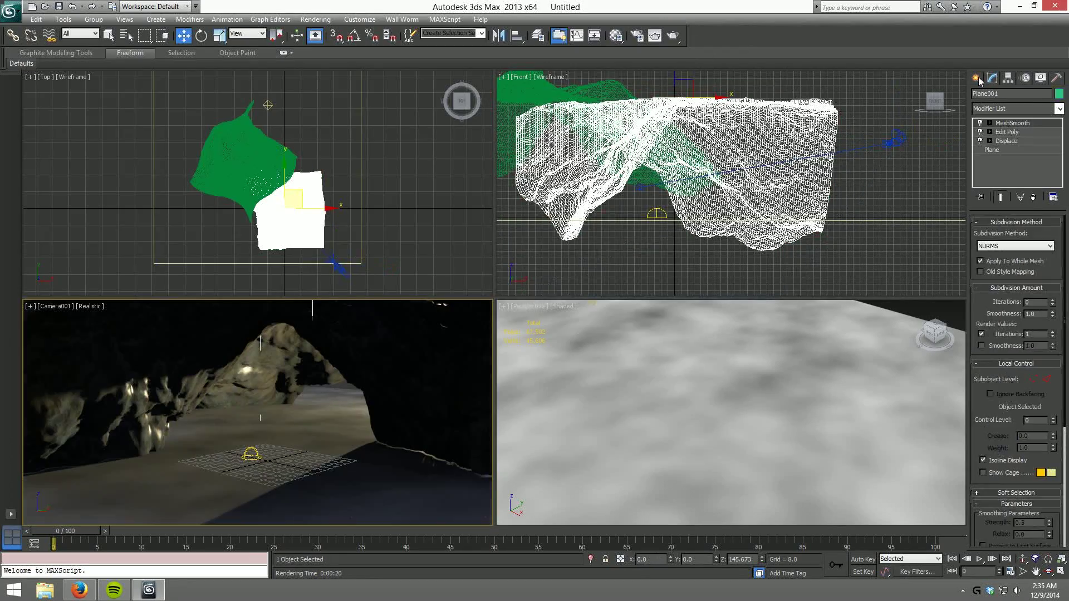
Draw a new plane in the Top viewport
left_click(975, 78)
left_click(1038, 196)
scroll(268, 184, "up", 3)
left_click_drag(253, 195, 318, 198)
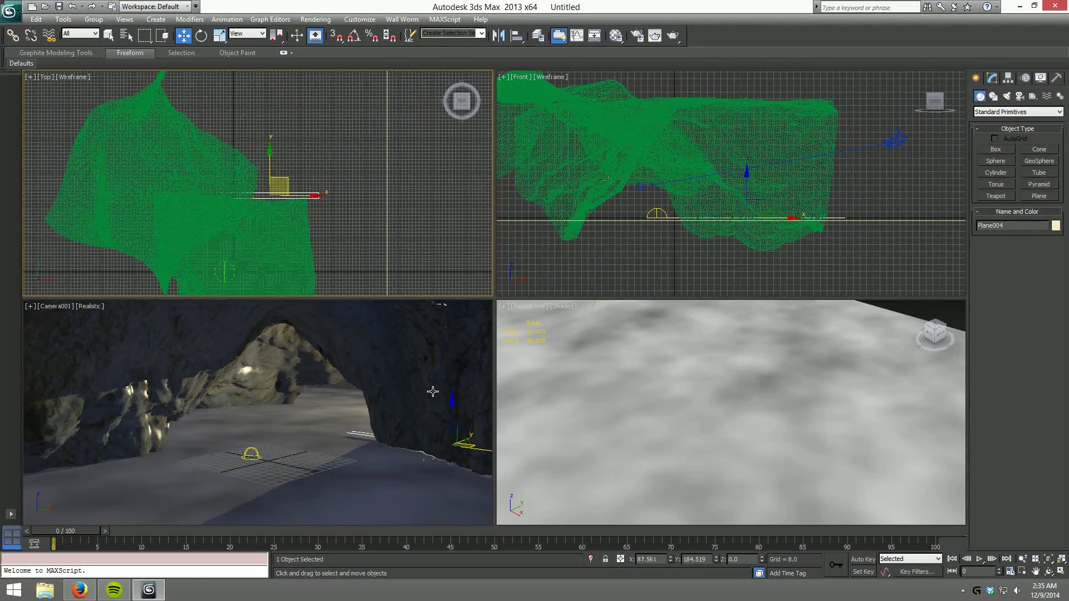
Select the cave mesh and box-select the cave wall polygons
left_click(1028, 309)
mouse_move(389, 445)
middle_mouse_down()
mouse_move(432, 478)
mouse_move(295, 389)
middle_mouse_up()
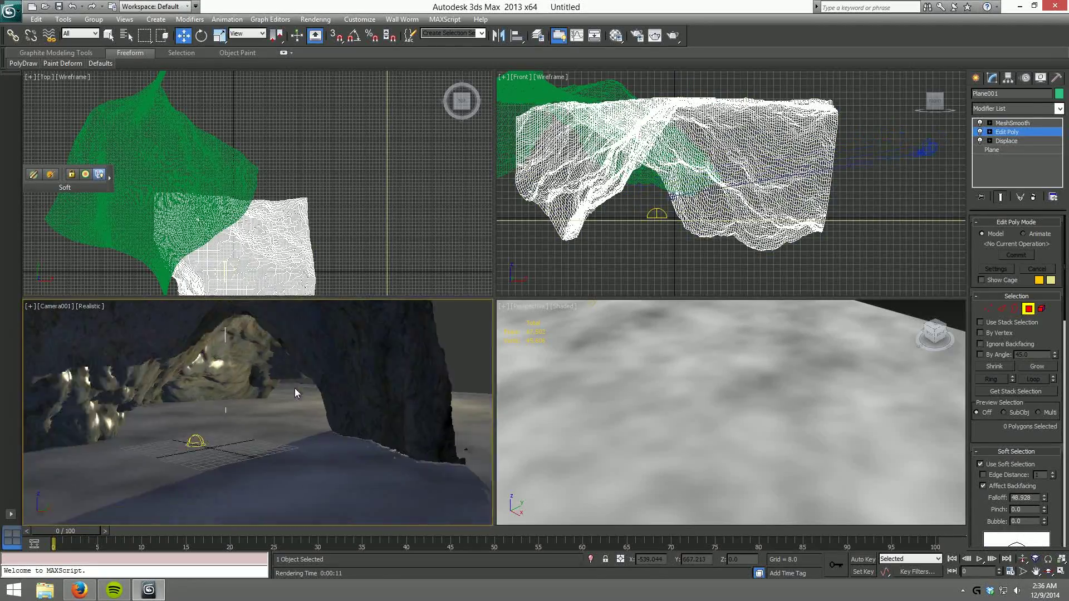
key("z")
middle_click_drag(723, 417, 696, 401, "alt")
left_click_drag(800, 443, 615, 391)
left_click_drag(690, 398, 700, 397)
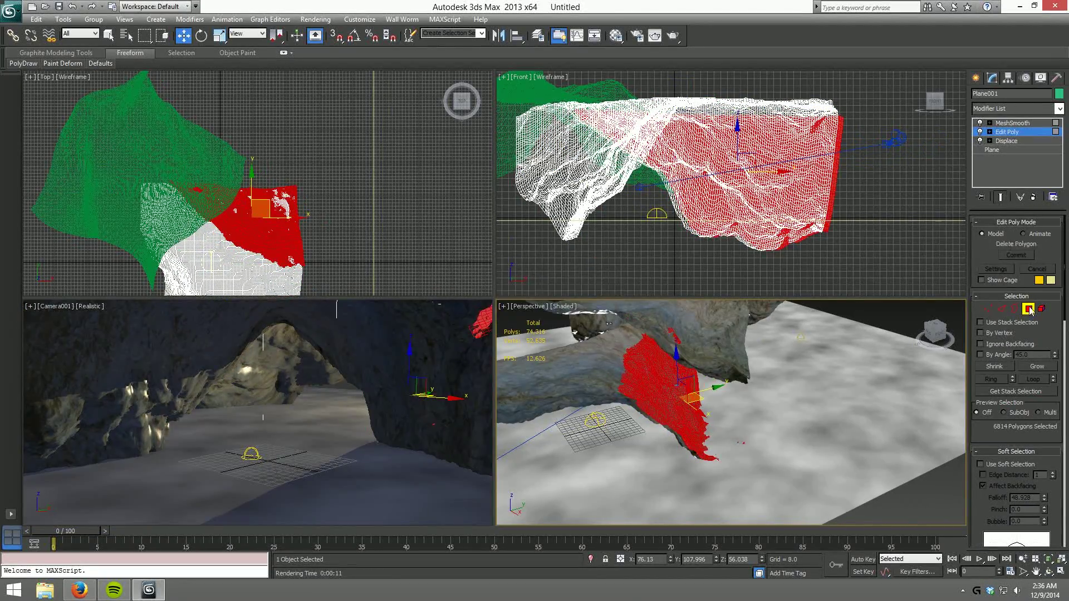
Move the selected rock section to extend the arch, then render Camera001
scroll(690, 396, "up", 4)
left_click_drag(669, 392, 880, 322)
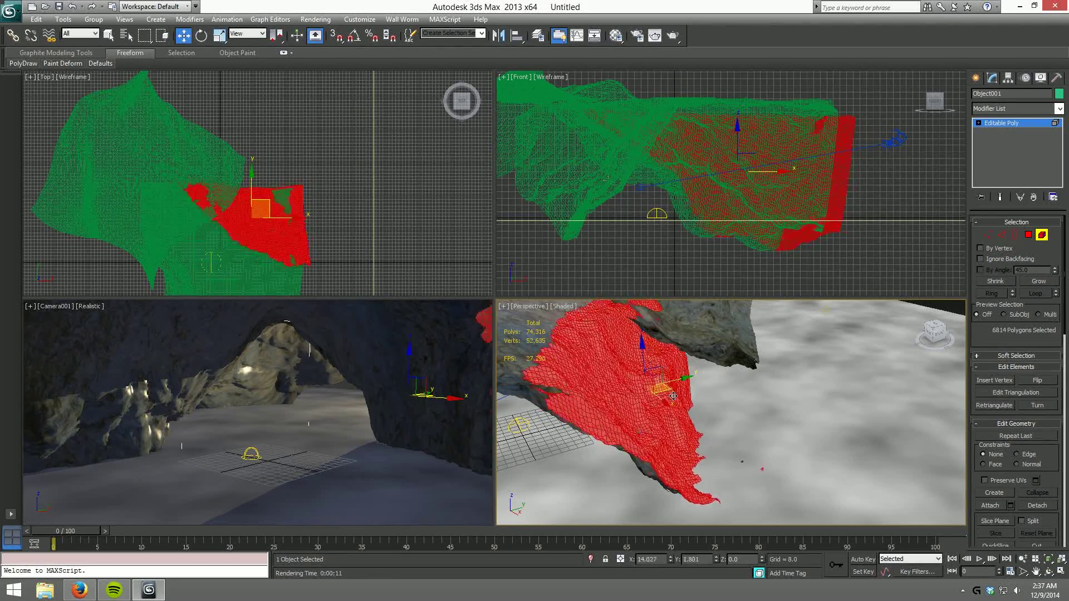
key("4")
key("shift+q")
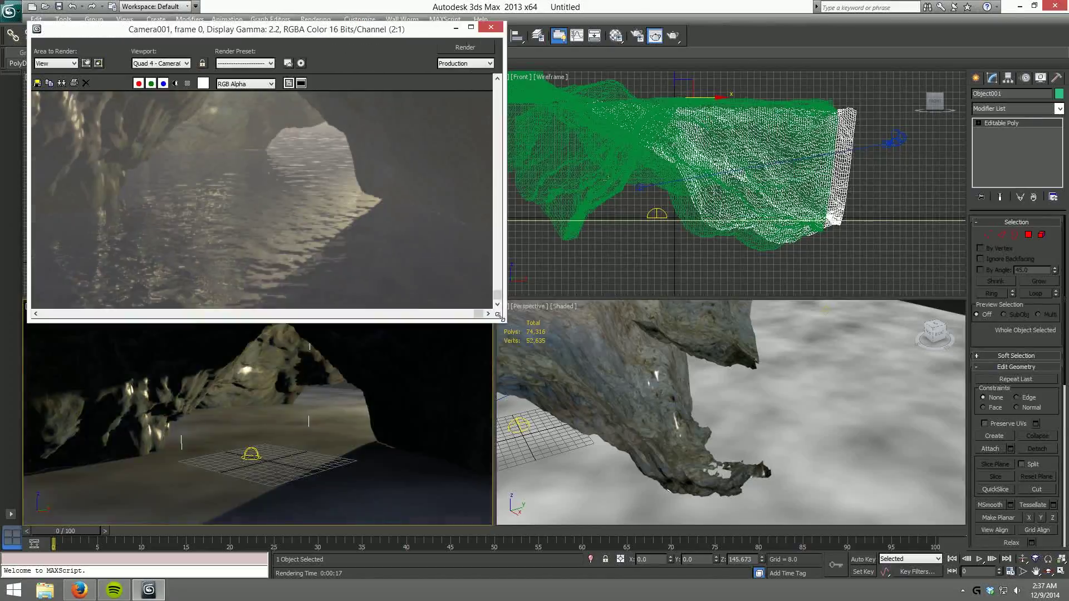
left_click(242, 221)
scroll(637, 422, "up", 5)
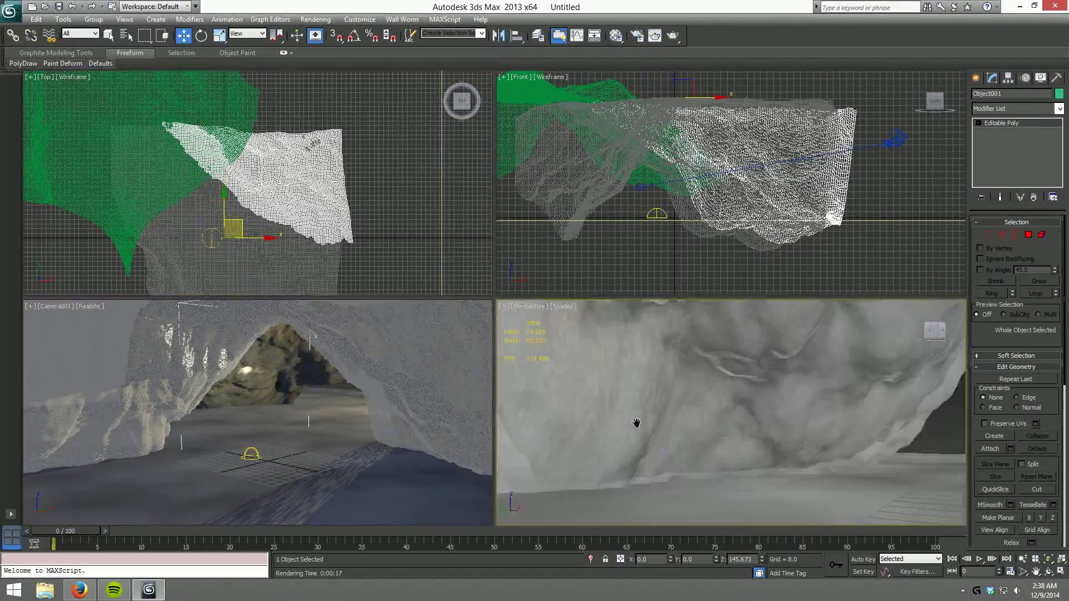
Switch to vertex level on Object001 and trial-select a small patch of rock vertices
key("1")
left_click_drag(1022, 420, 1022, 355)
scroll(167, 100, "up", 3)
left_click(980, 304)
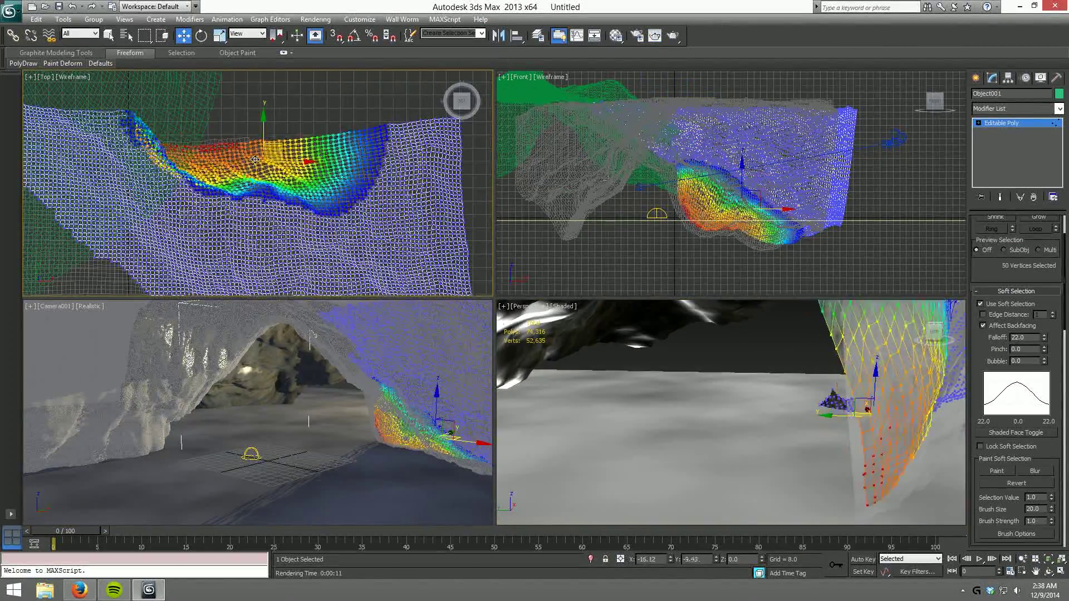
middle_click_drag(167, 167, 253, 122)
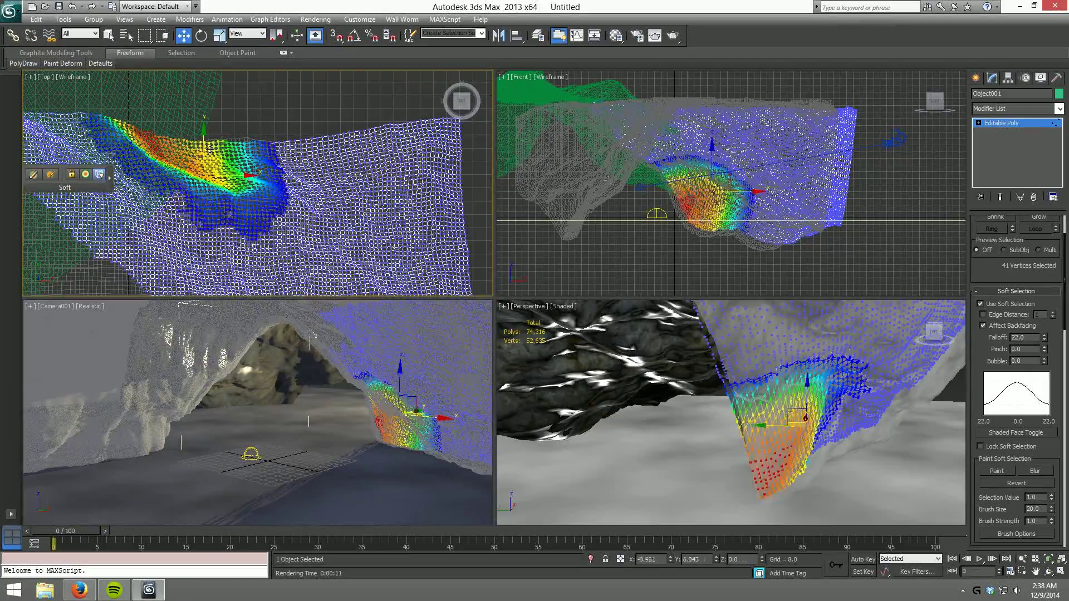
left_click(612, 389)
In a perspective view, pull the arch-edge vertices outward with a 22.0 soft falloff
middle_click_drag(612, 389, 583, 347, "alt")
key("p")
left_click(375, 407)
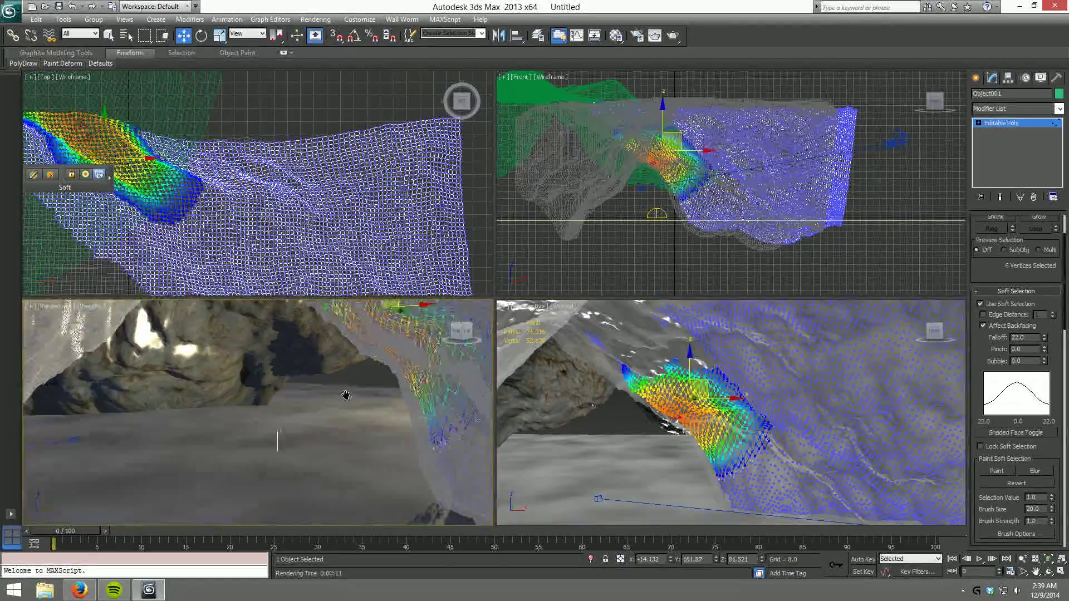
middle_click_drag(375, 408, 405, 420, "alt")
Return the view to the camera, render the cave, and close the finished render
key("c")
key("ctrl+d")
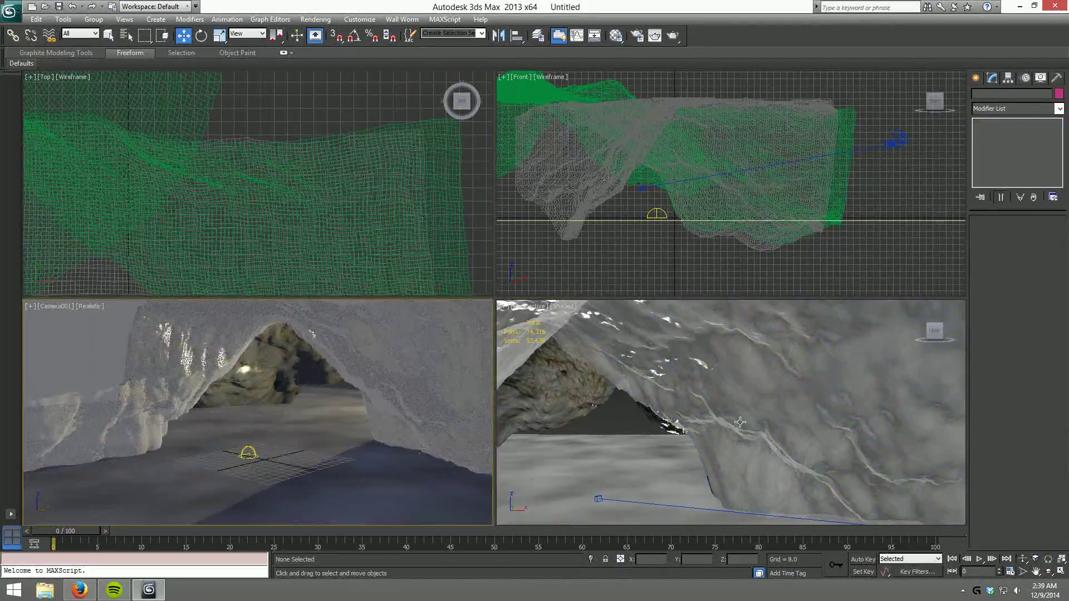
left_click(655, 35)
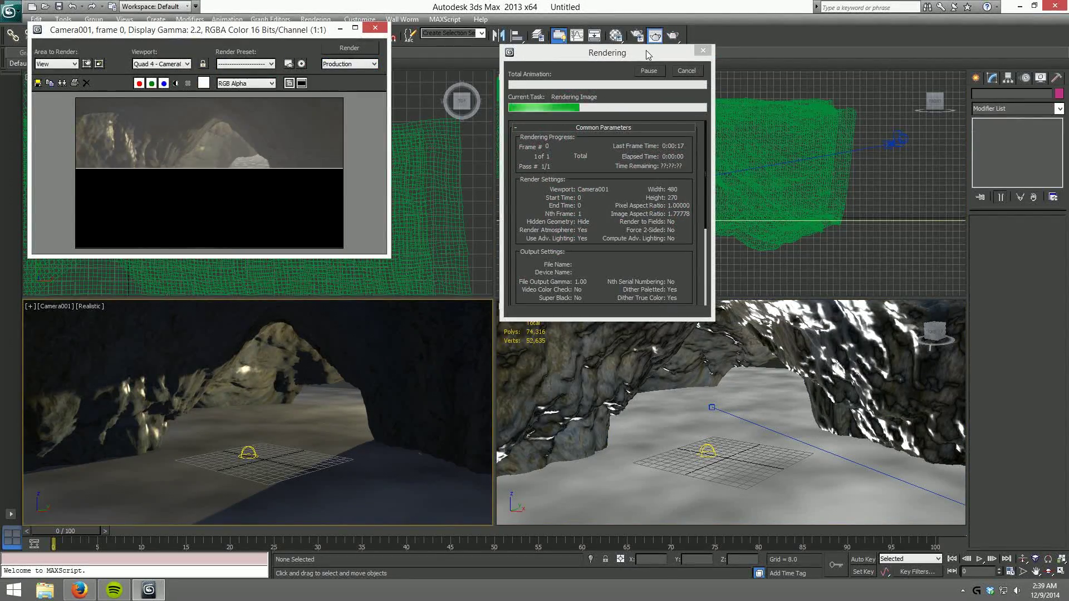
scroll(209, 173, "up", 1)
left_click(673, 28)
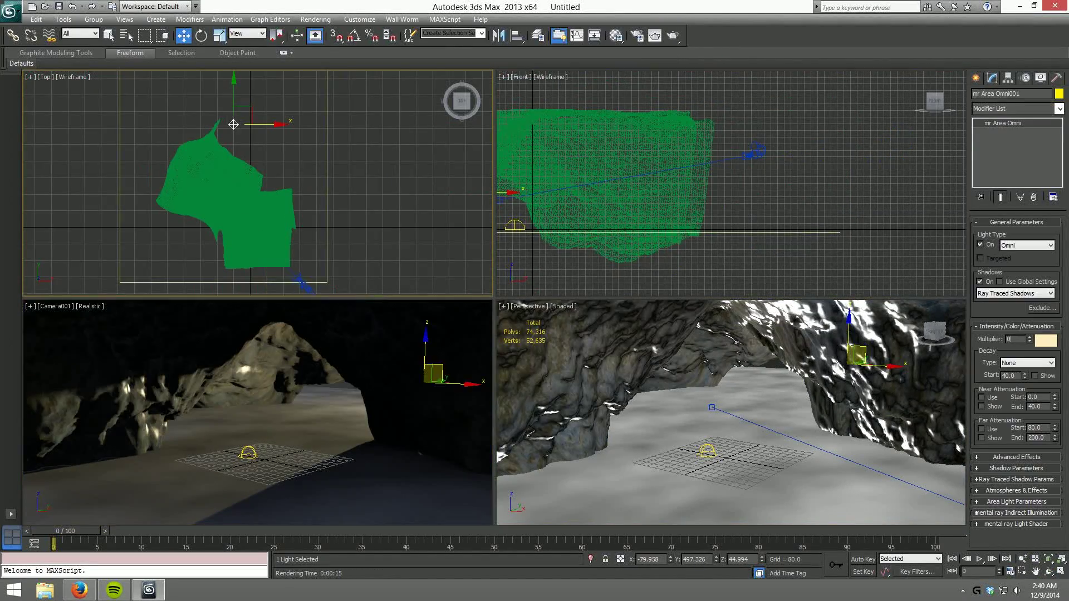
Render the cave, then create PArray001 above it with Plane001 as its emitter
left_click(673, 36)
scroll(350, 245, "up", 1)
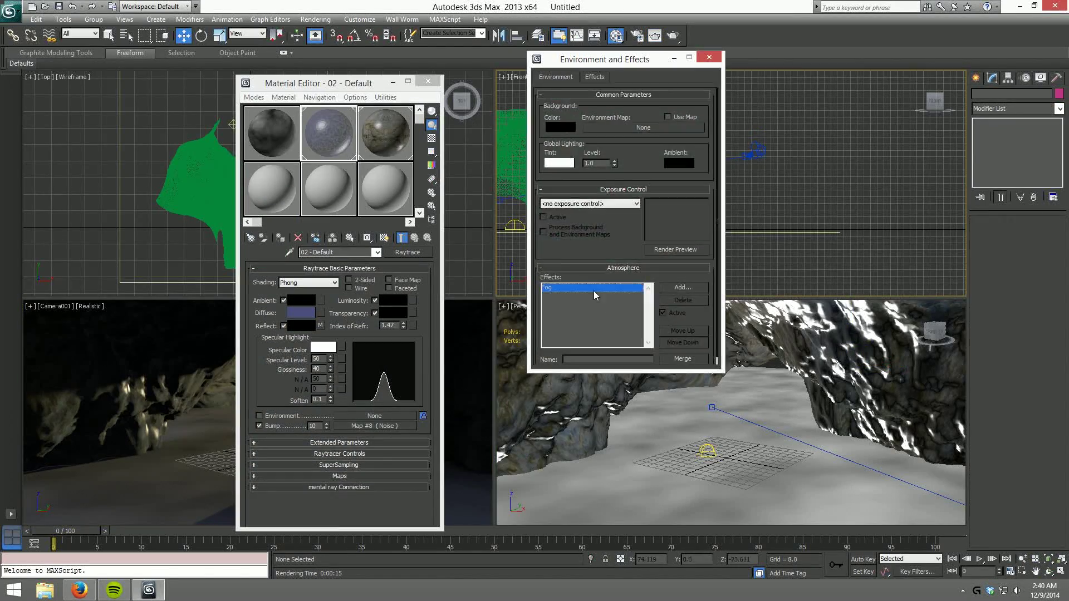
left_click(977, 79)
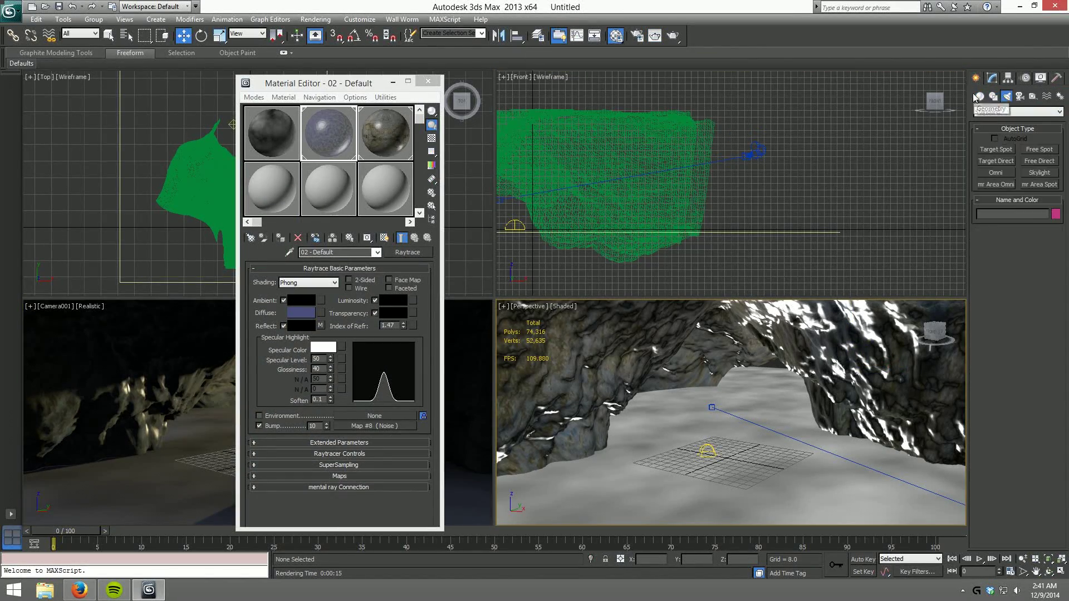
left_click(1038, 172)
left_click_drag(165, 115, 189, 140)
left_click(992, 78)
left_click(1016, 491)
scroll(990, 461, "down", 5)
Switch PArray001 to a fixed Use Total count and enter 1 for Emit Stop
scroll(1008, 341, "up", 2)
left_click(1020, 324)
left_click(1033, 335)
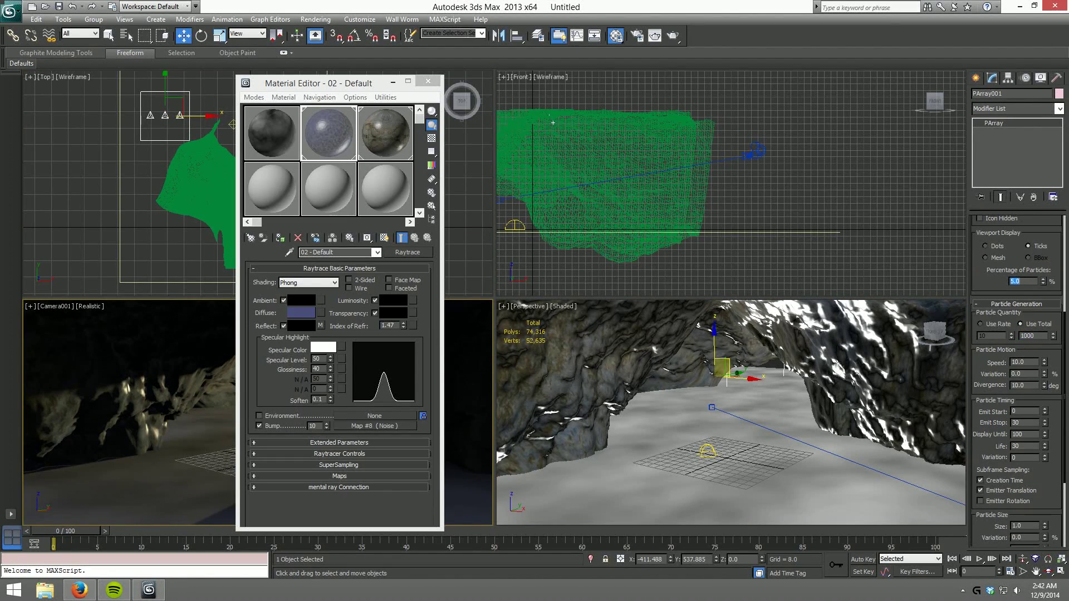
scroll(998, 376, "down", 2)
scroll(998, 377, "down", 3)
double_click(1024, 280)
type("1")
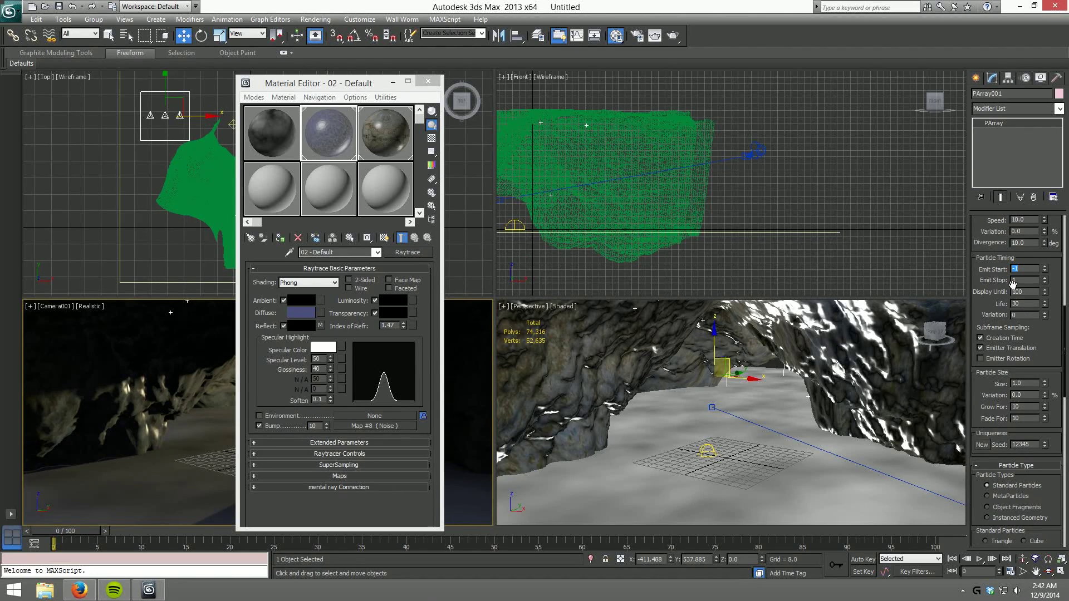
Render to check the particles and reshuffle them with a new seed
left_click(674, 36)
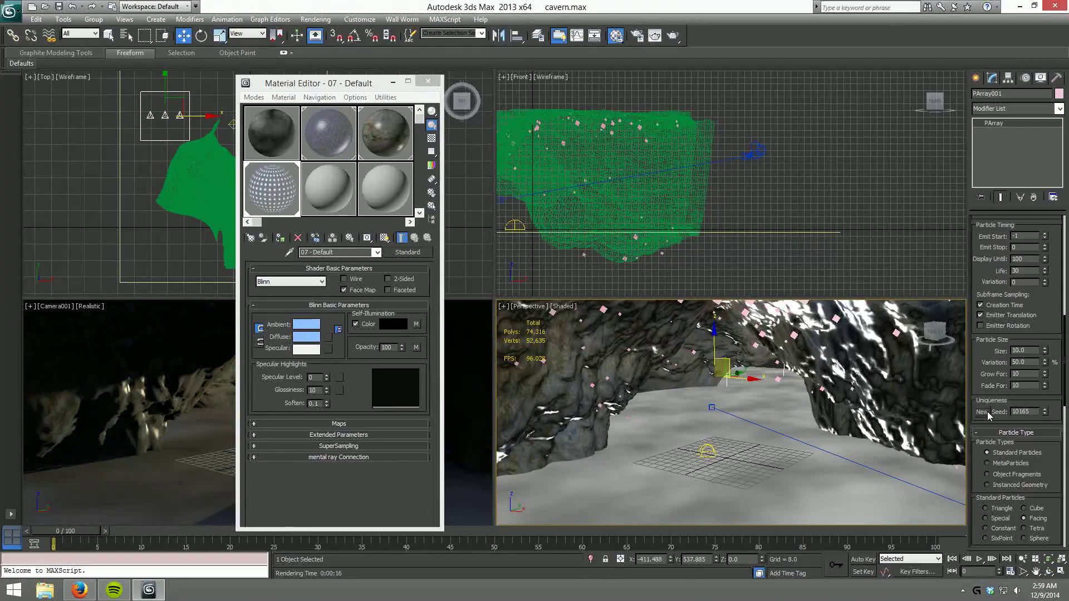
left_click(985, 413)
key("m")
key("m")
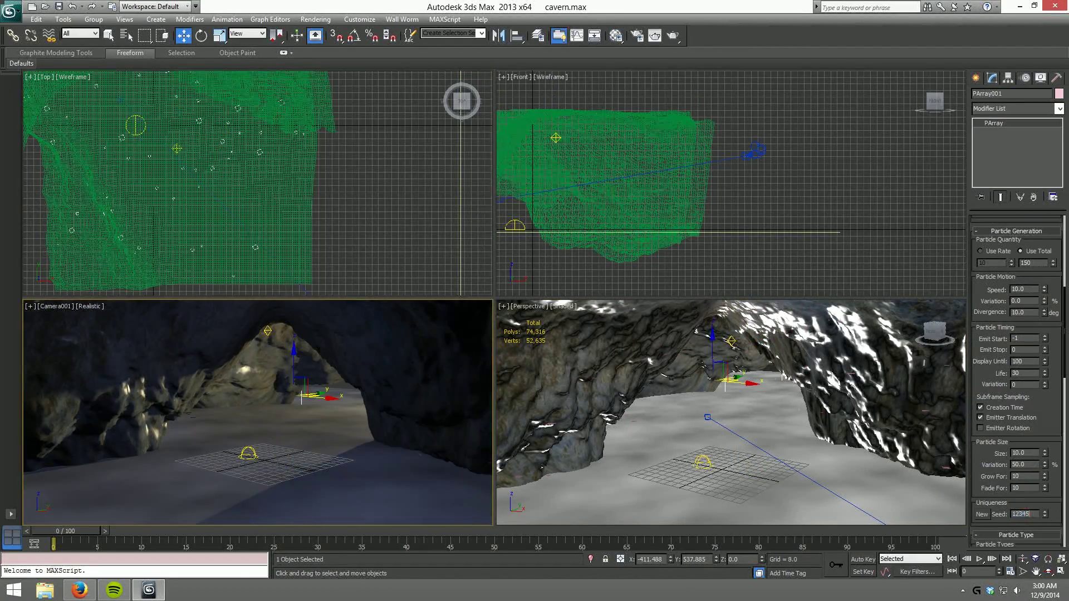
Raise Omni001's multiplier to 0.2 and re-render the camera view
left_click(268, 331)
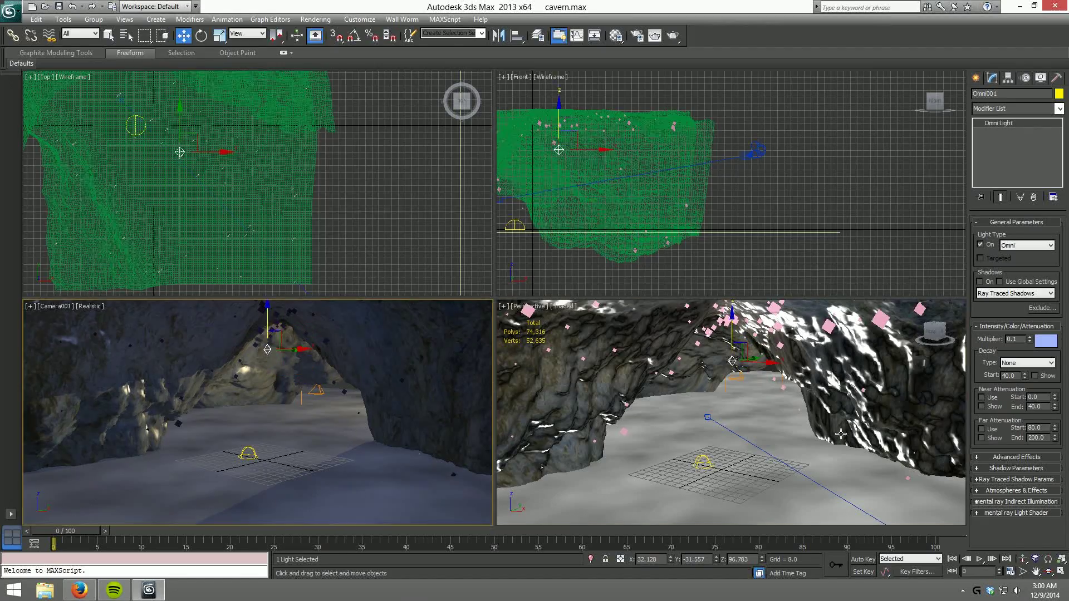
key("shift+q")
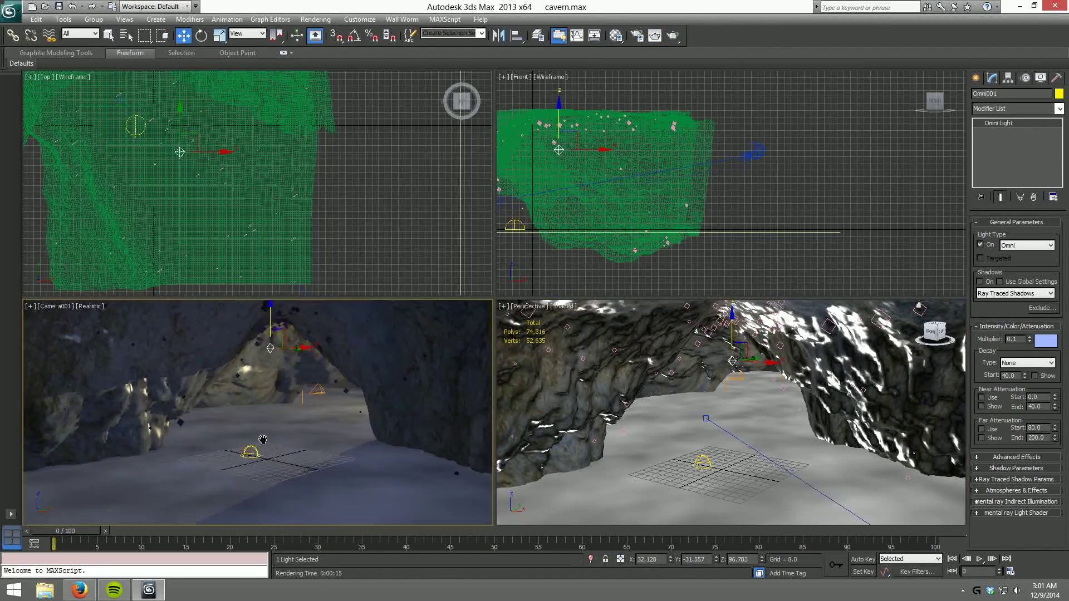
key("shift+q")
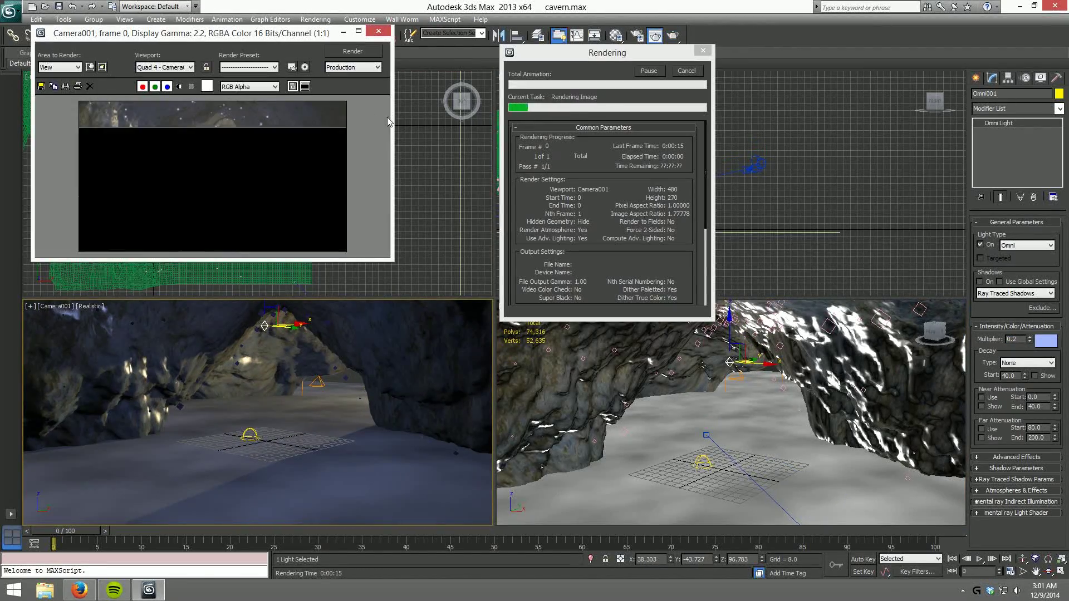
scroll(259, 181, "up", 1)
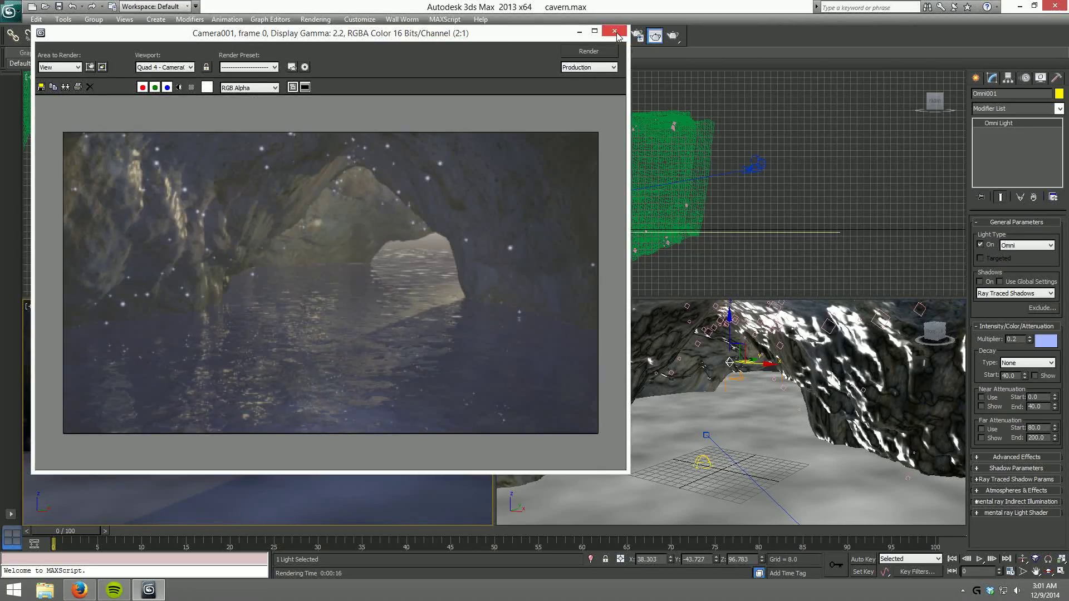
Run a fresh Camera001 render of the sparkling cave and close the preview
left_click(614, 32)
key("shift+q")
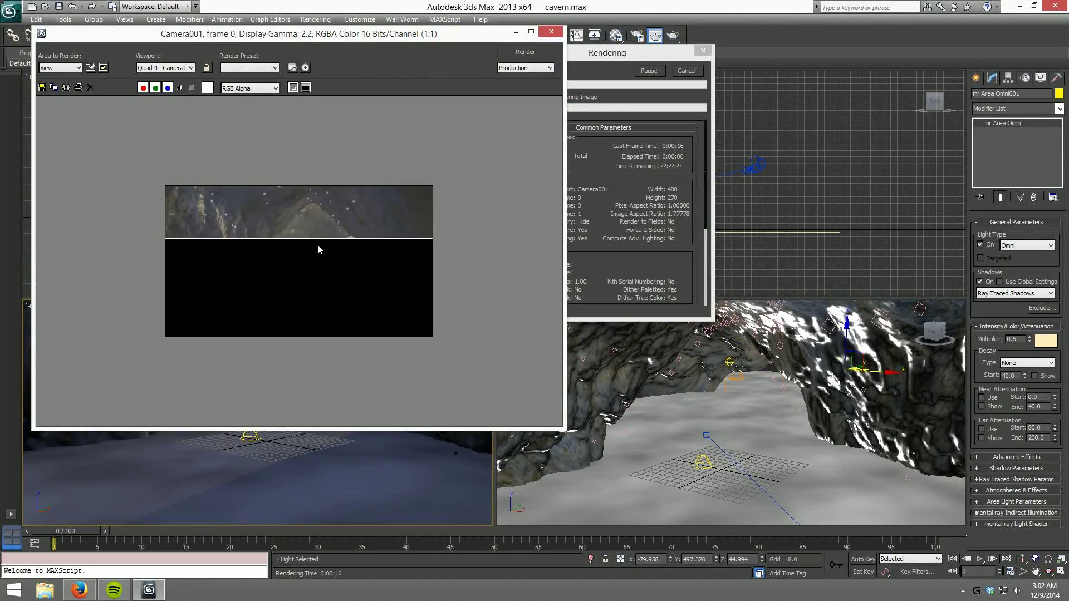
left_click(551, 31)
left_click(163, 104)
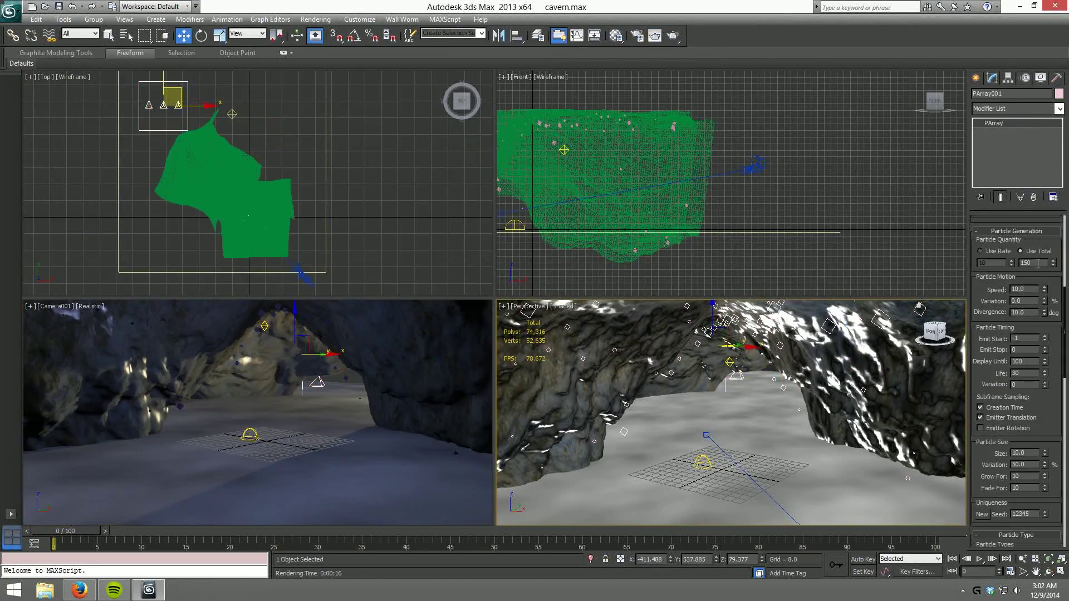
Render the 999-particle cave, dim Omni001 to 0.15, and re-render via Render Setup
key("shift+q")
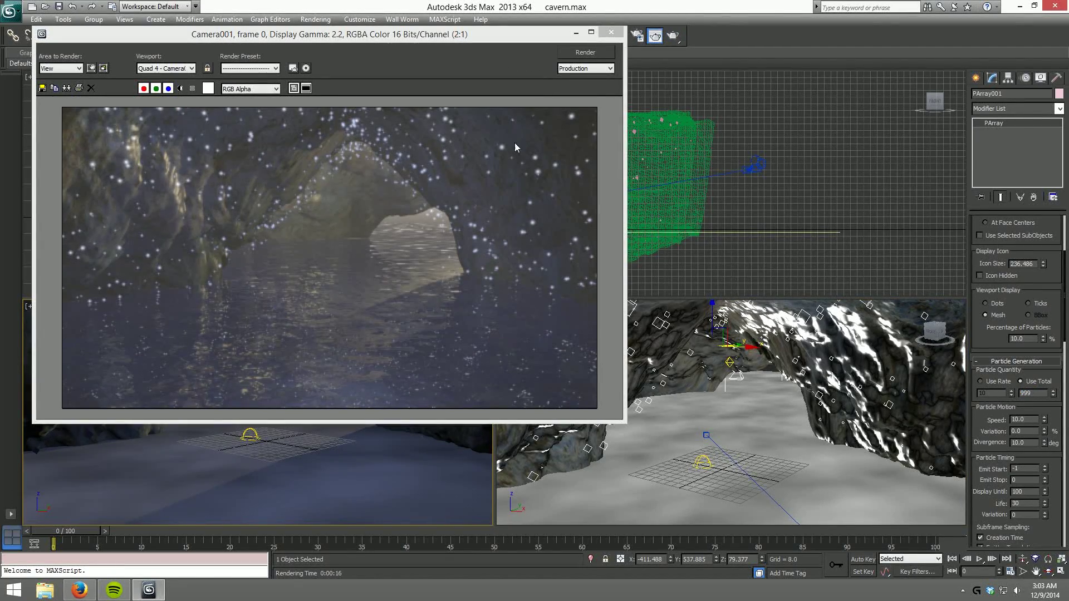
left_click(611, 31)
left_click(729, 362)
left_click(1045, 341)
key("Escape")
left_click(636, 35)
left_click(497, 368)
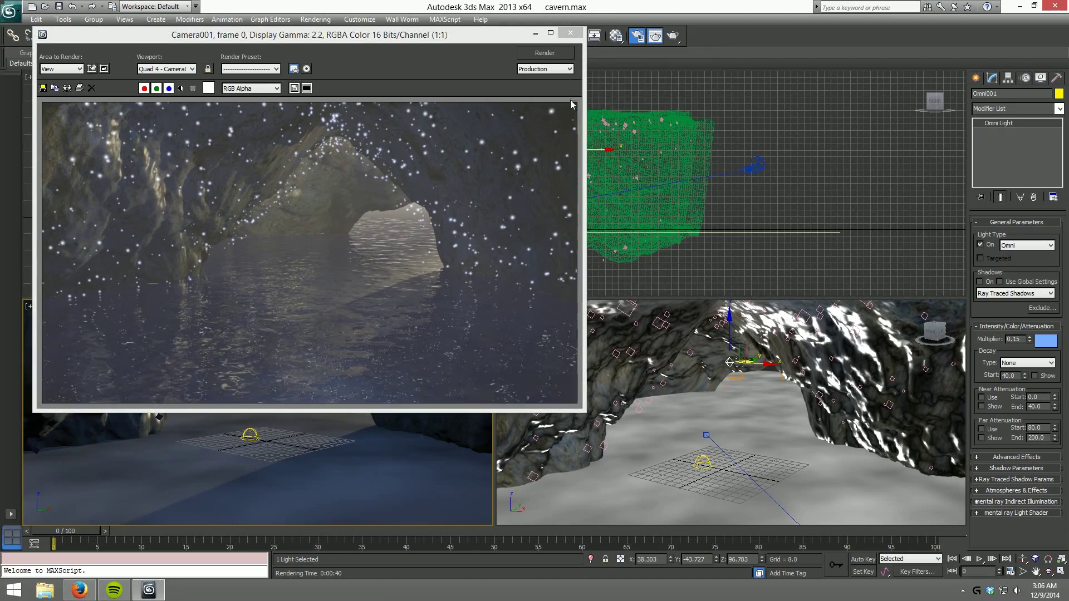
left_click(571, 33)
Test-render Camera001 to check the blue-tinted sparkles, then select rock material 03 - Default
left_click(493, 365)
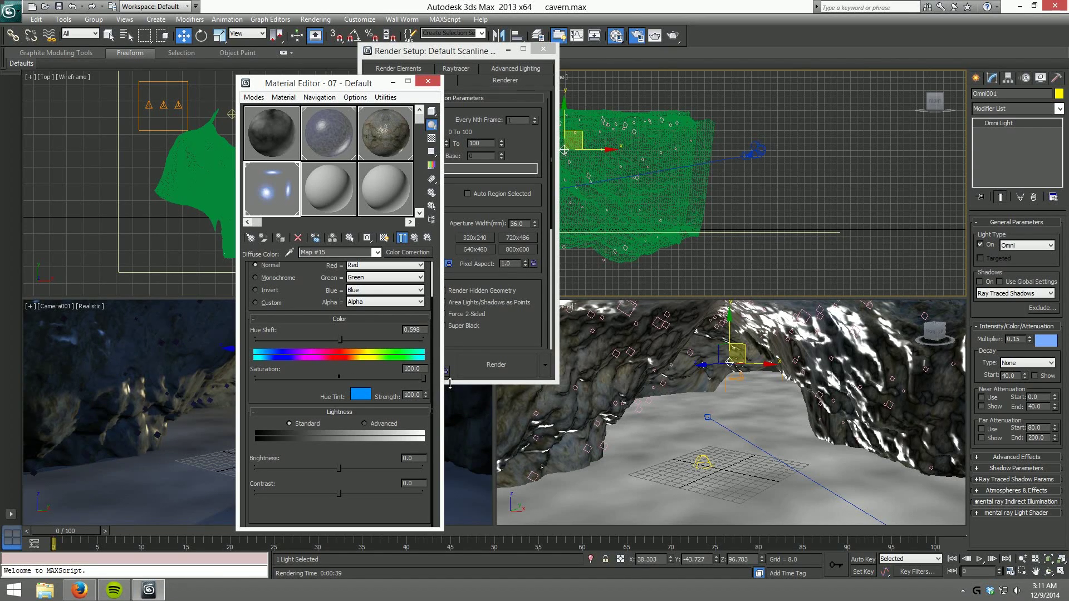
left_click(673, 36)
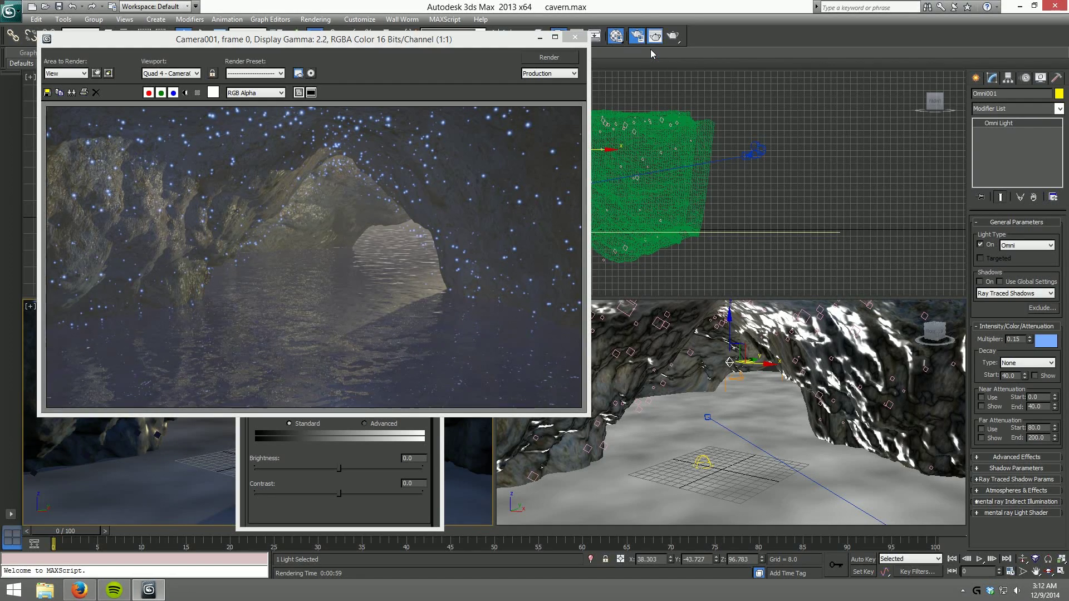
left_click(575, 36)
left_click(404, 143)
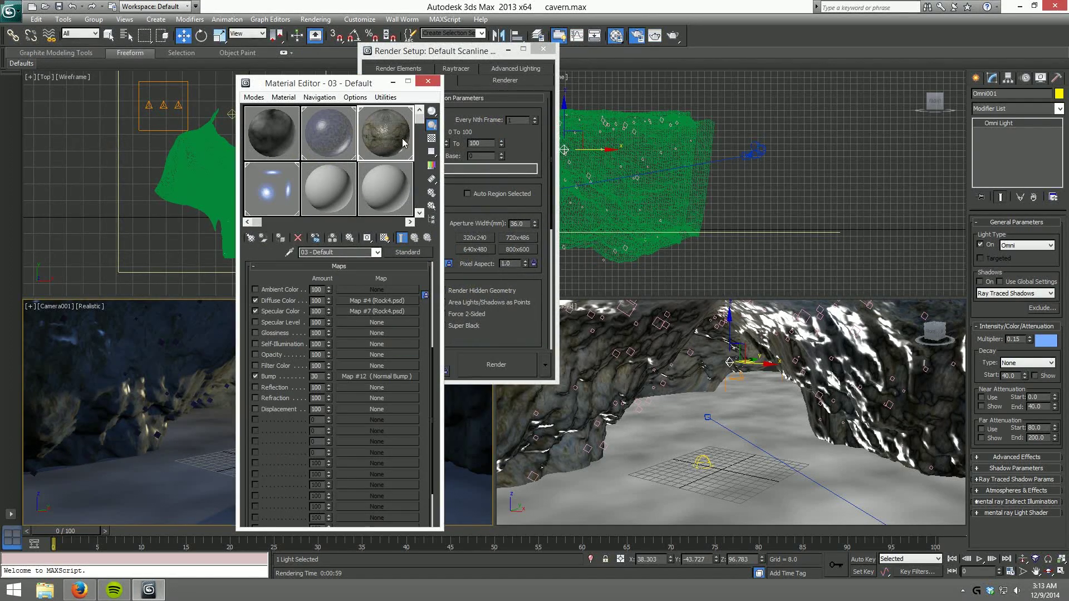
Make mr Area Omni001 light yellow at multiplier 0.6 and re-render Camera001
left_click(734, 377)
left_click(655, 35)
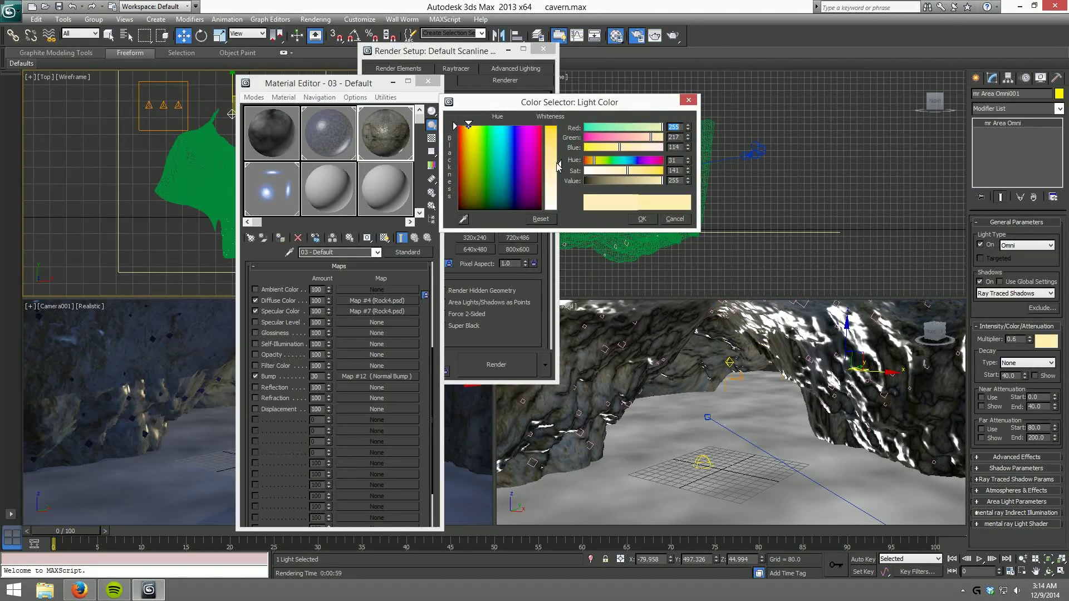
left_click(635, 222)
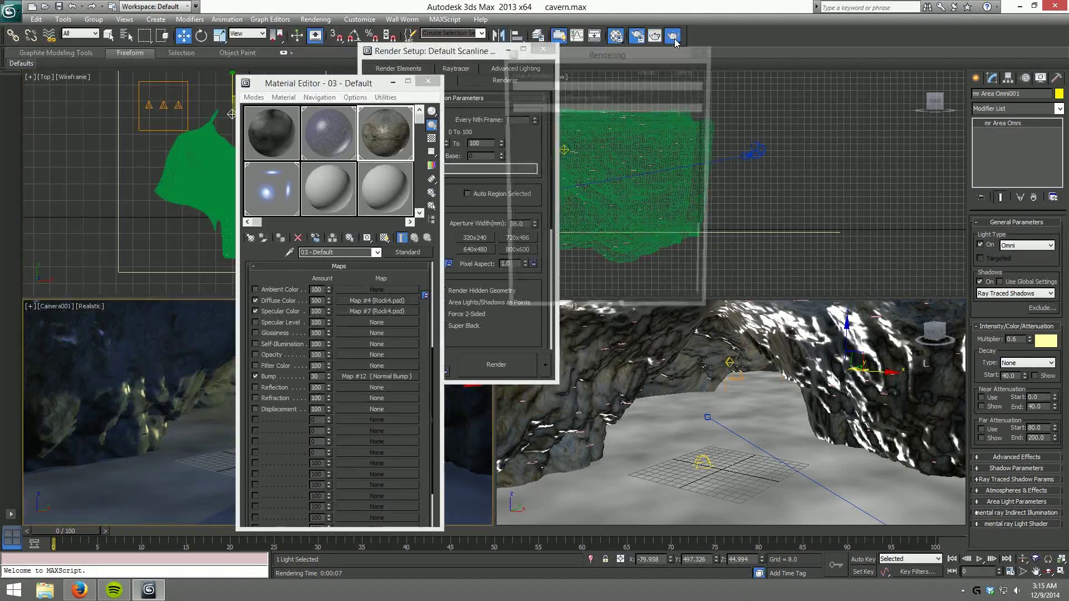
left_click(673, 38)
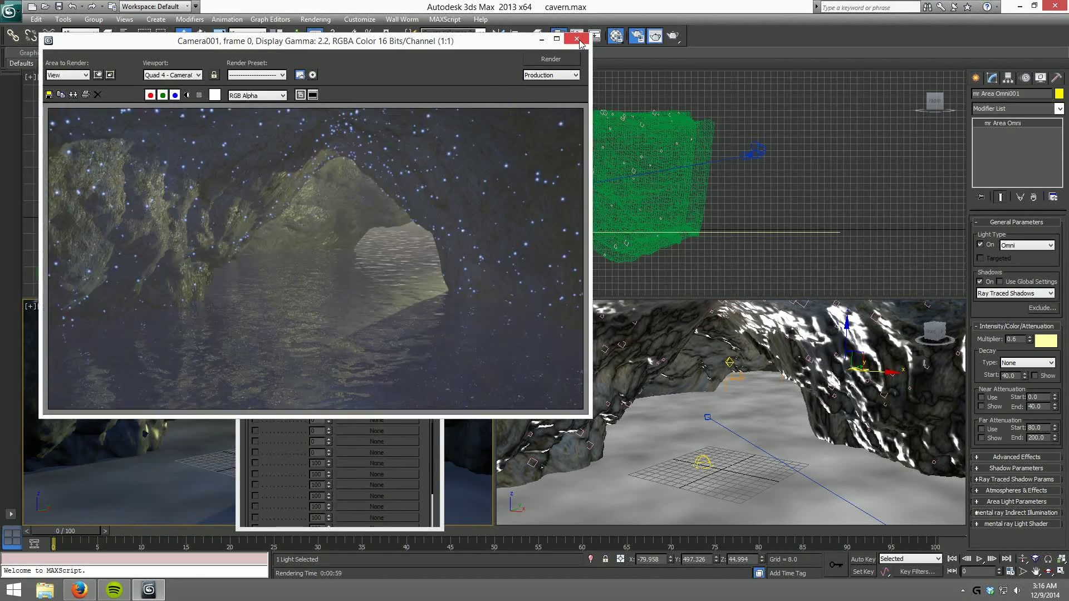
Render Camera001 with pale cream fog at a 960×540 output size
left_click(673, 36)
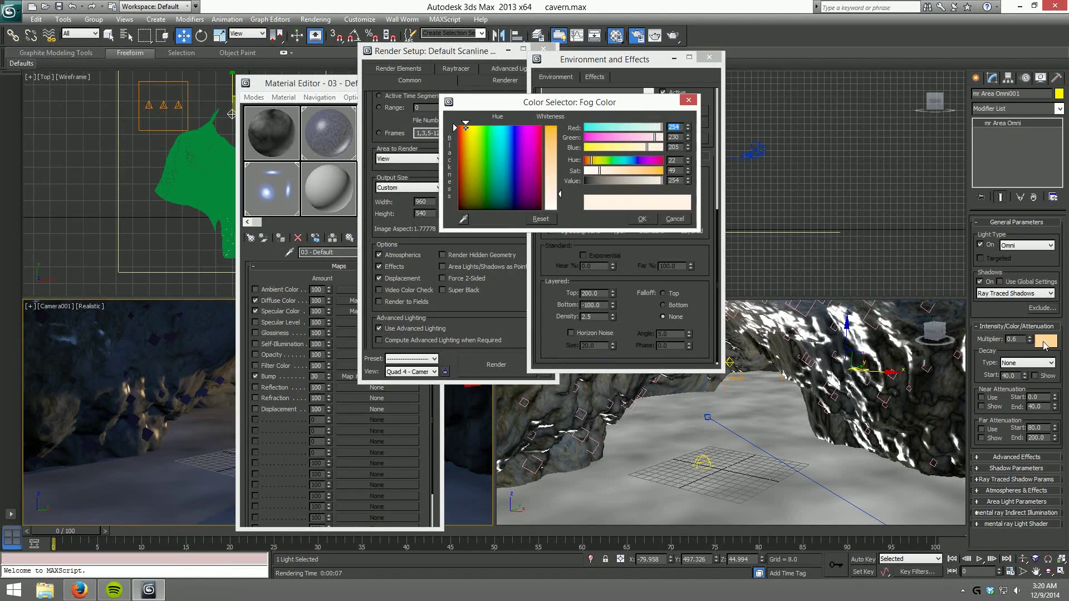
left_click(669, 41)
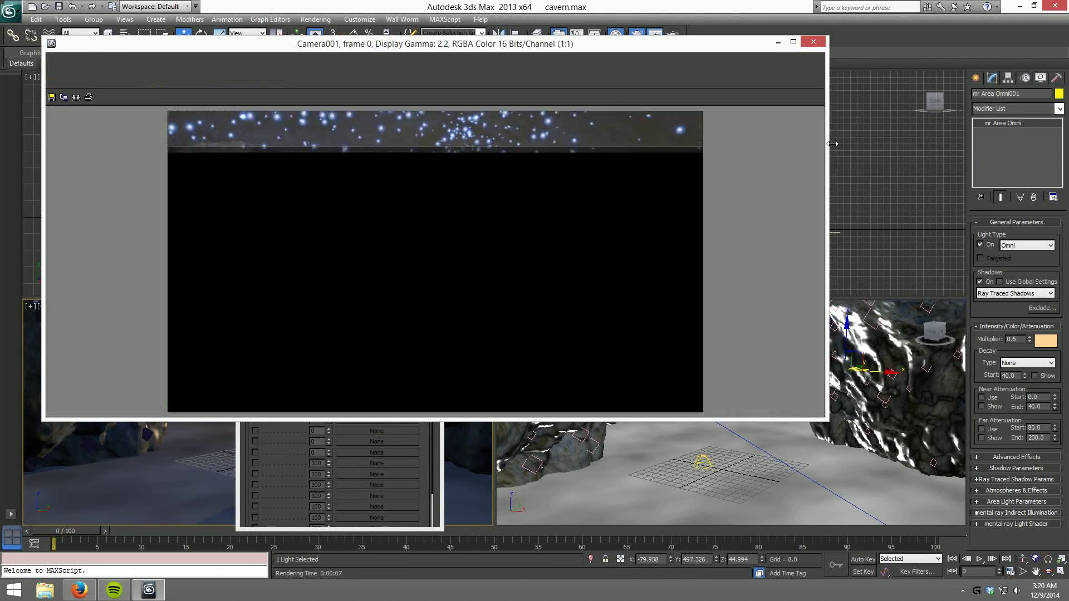